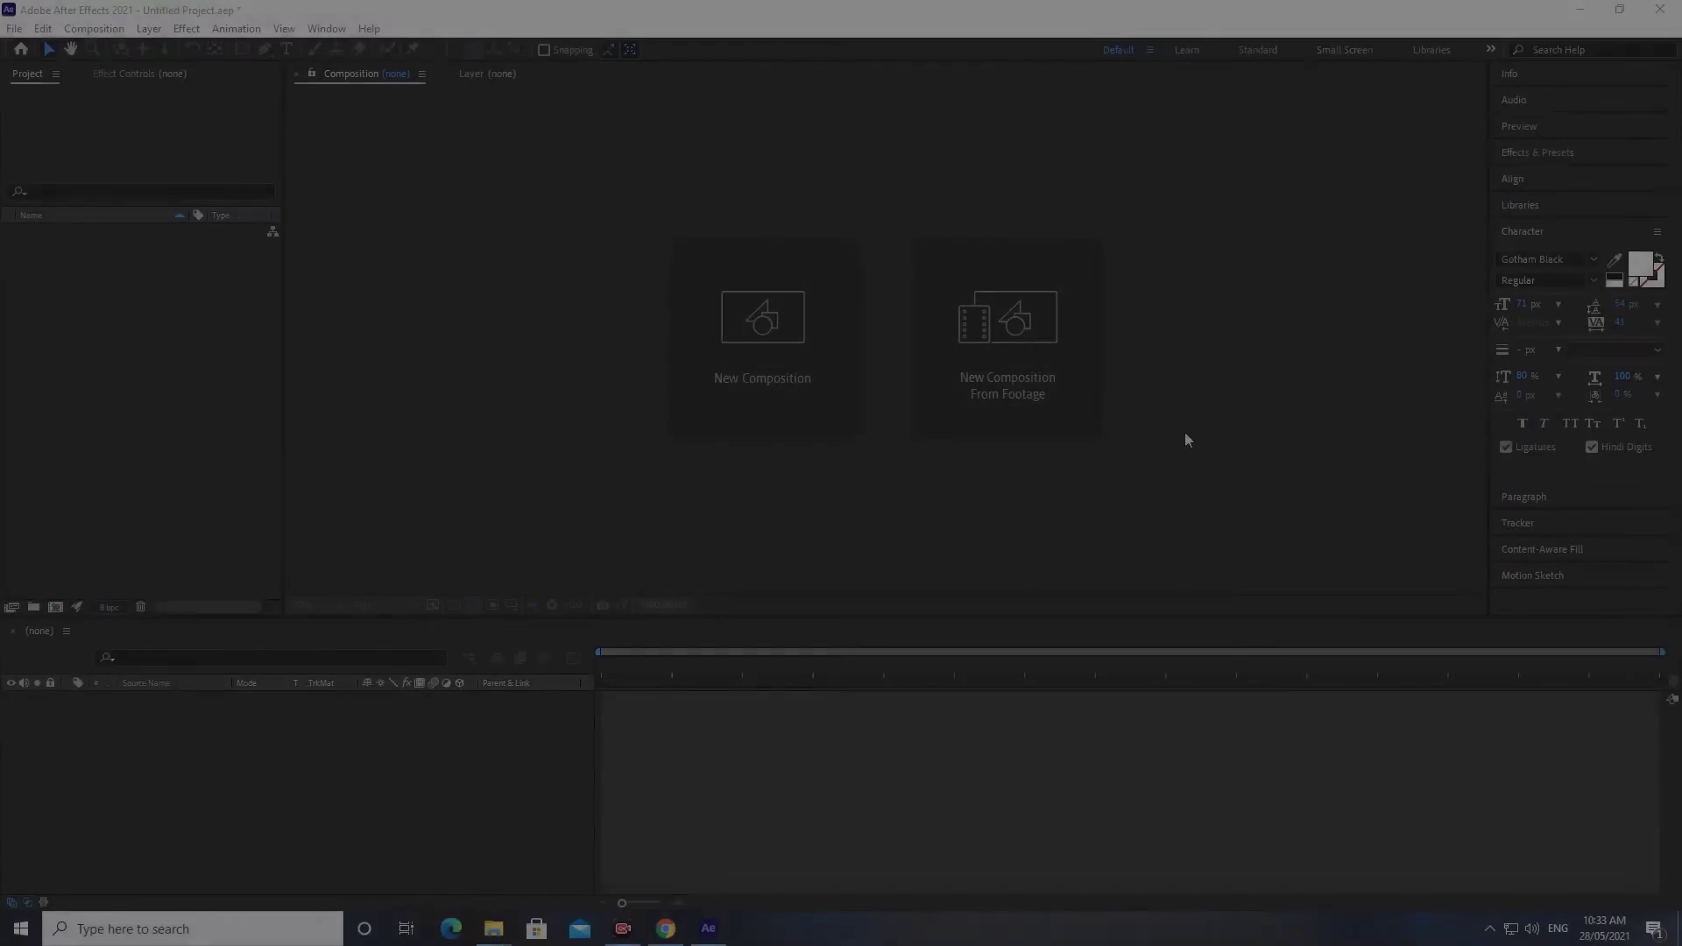
Import Bubble Green Screen.mov from Explorer, make a comp from it, and scrub to bubbles
left_click(494, 925)
left_click(263, 142)
left_click_drag(244, 150, 711, 937)
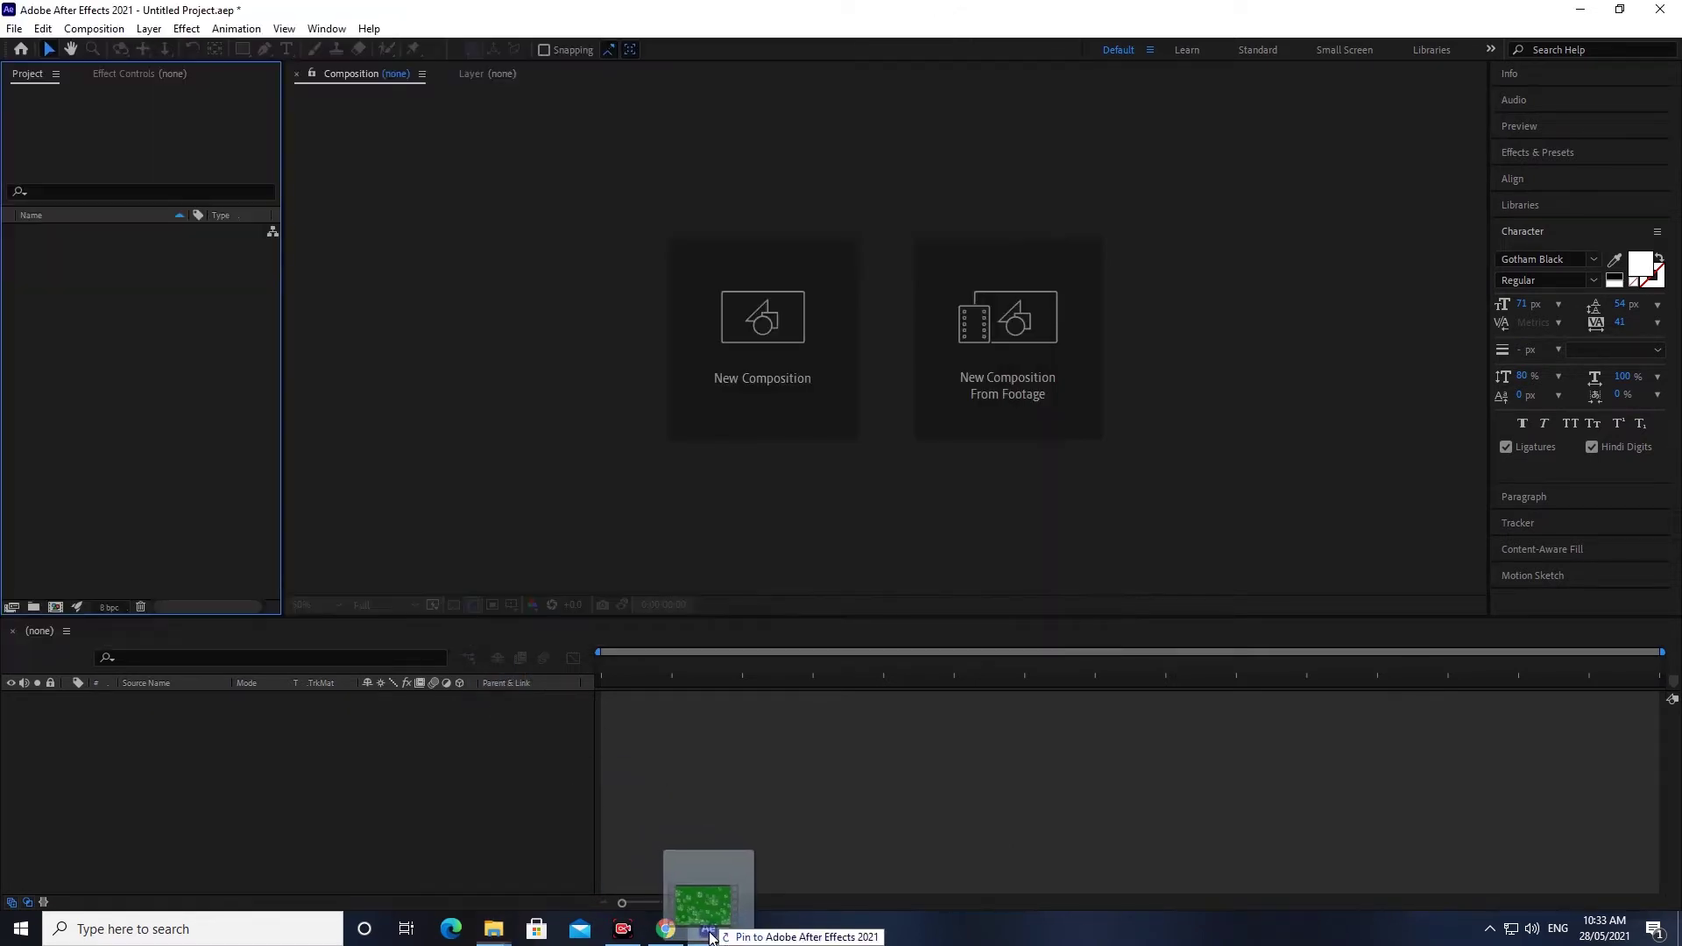
left_click_drag(711, 936, 168, 373)
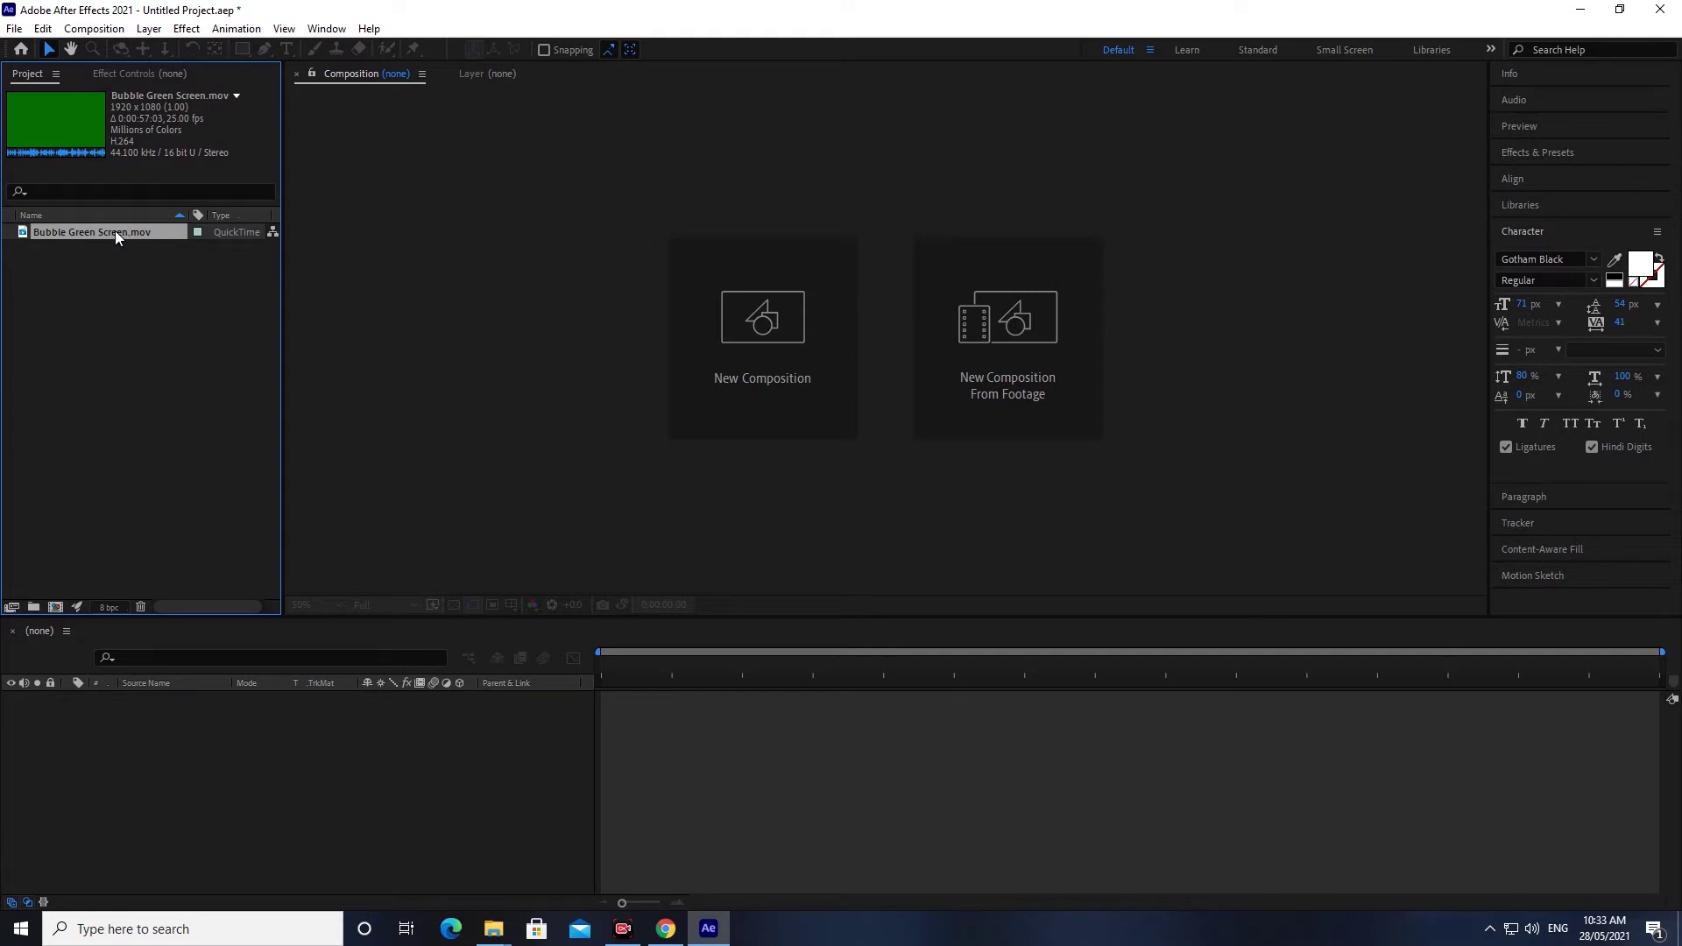
left_click_drag(183, 712, 184, 714)
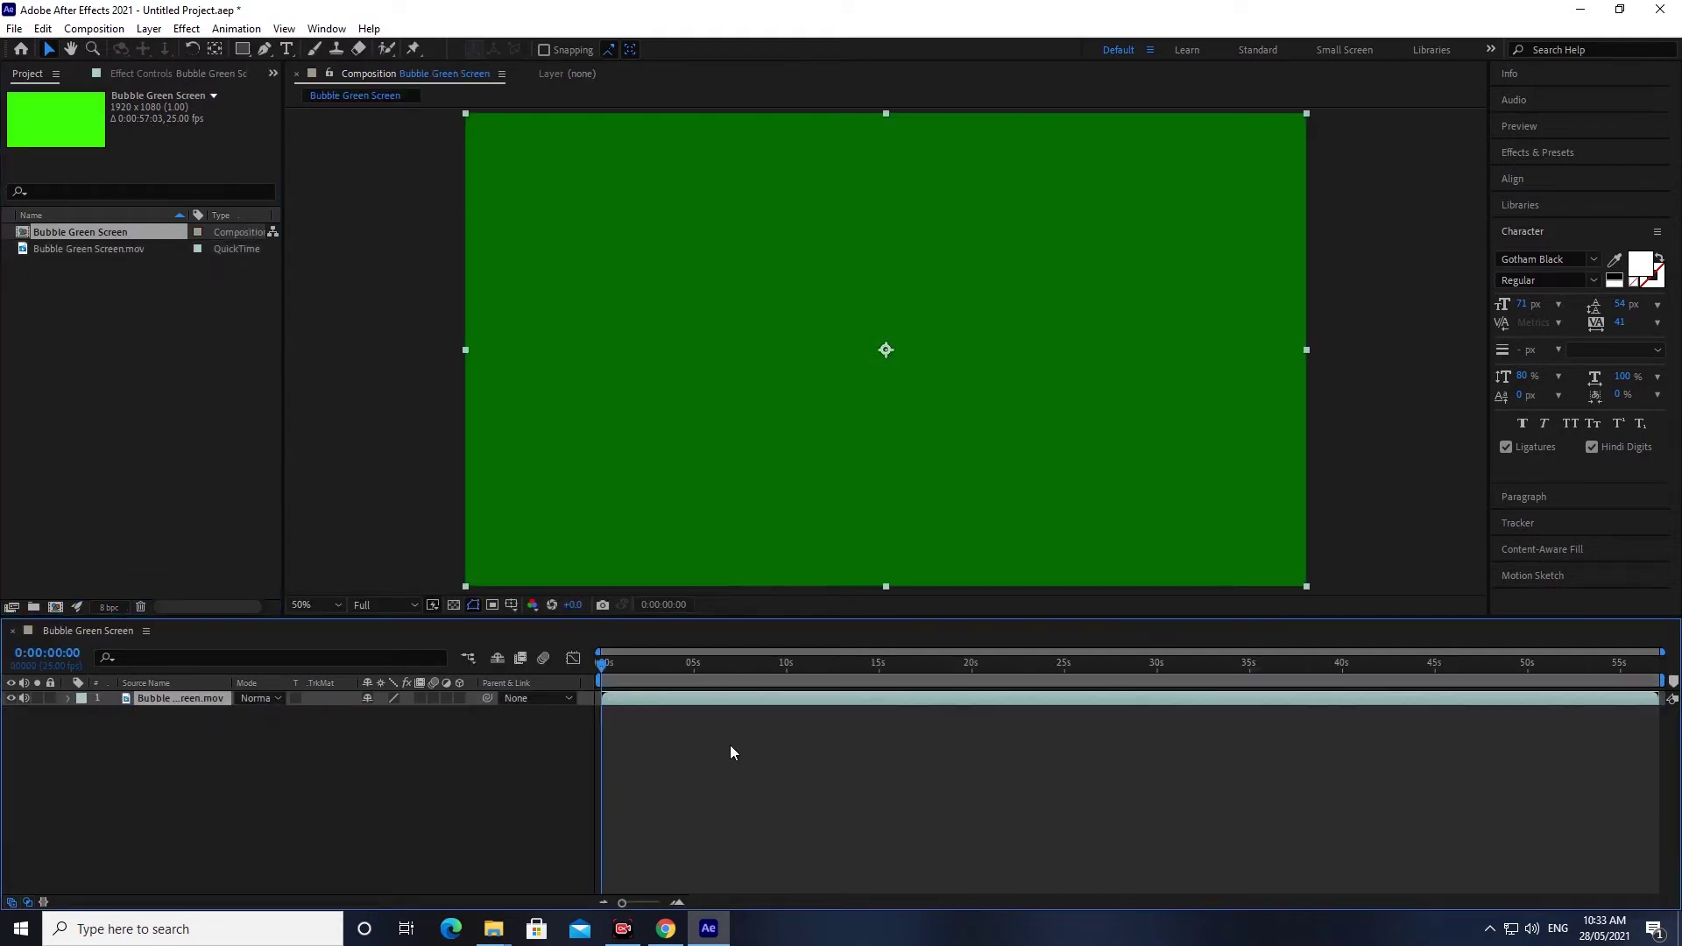
left_click_drag(644, 663, 875, 687)
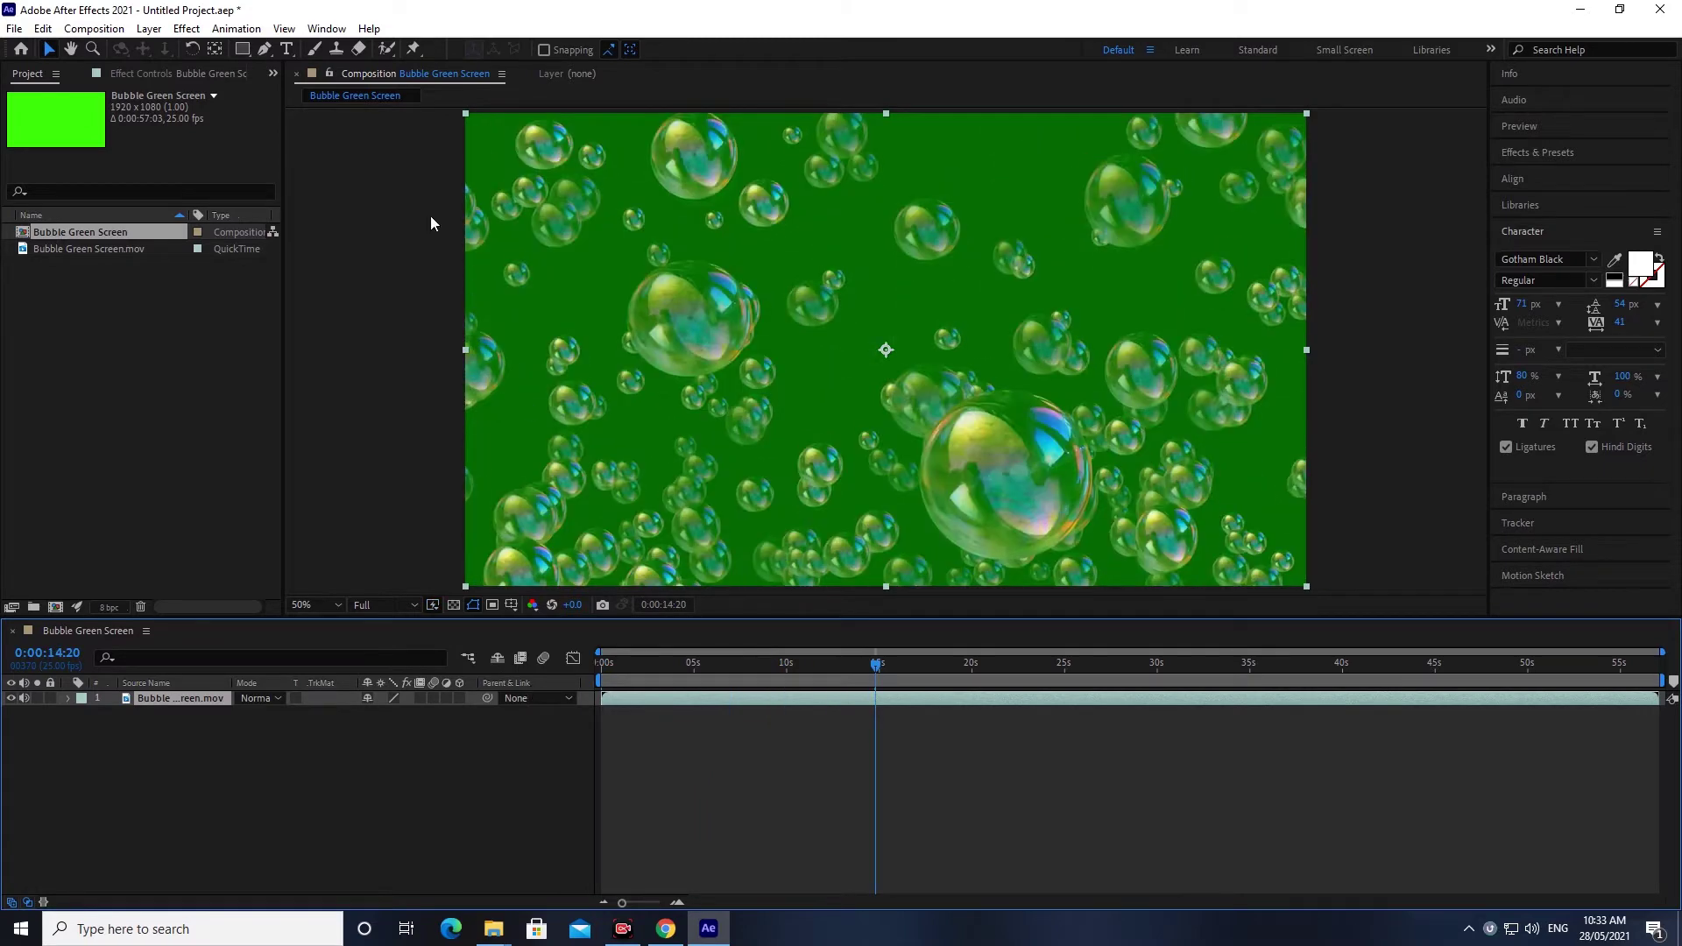
left_click(187, 29)
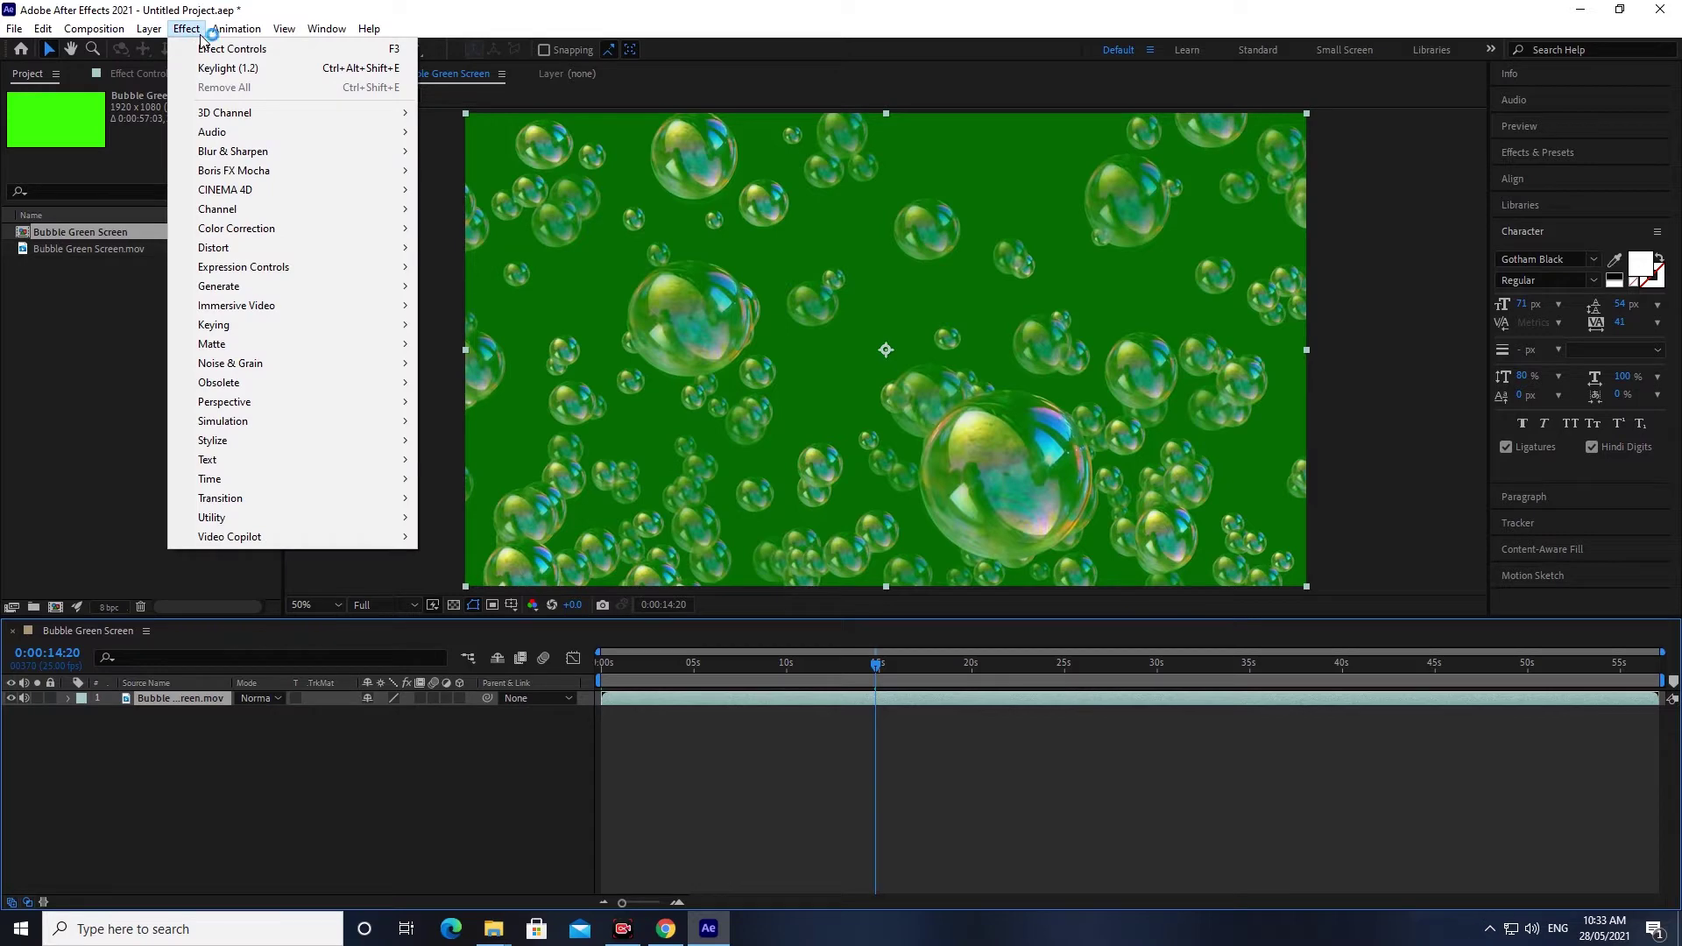
mouse_move(241, 334)
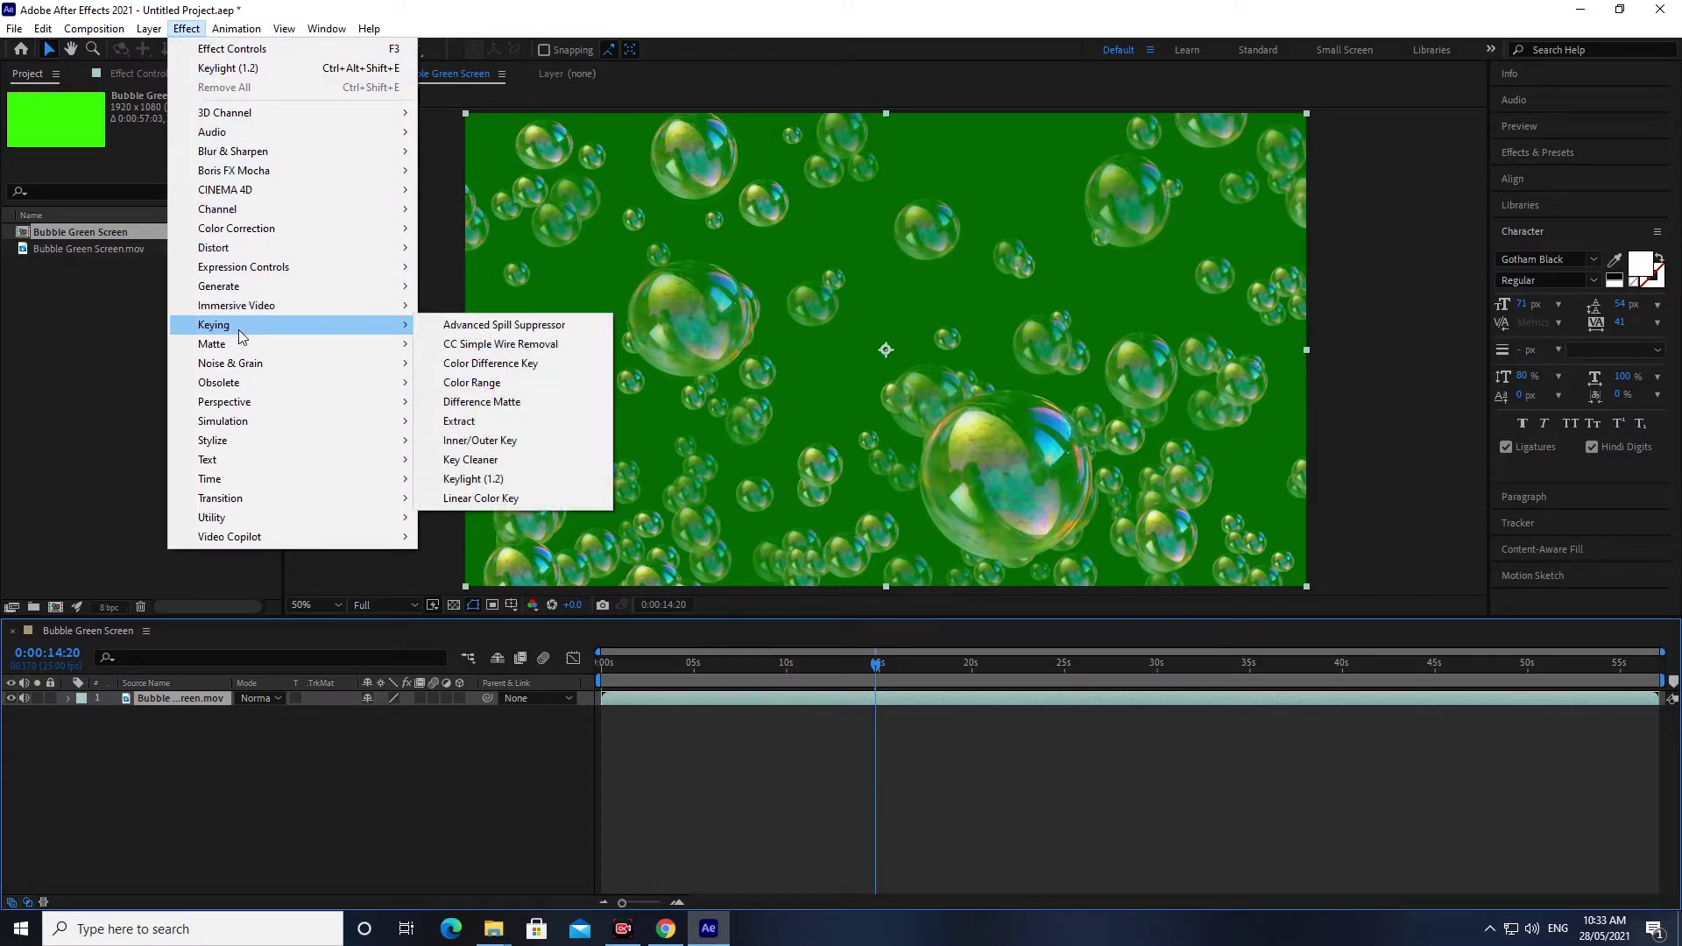
left_click(512, 384)
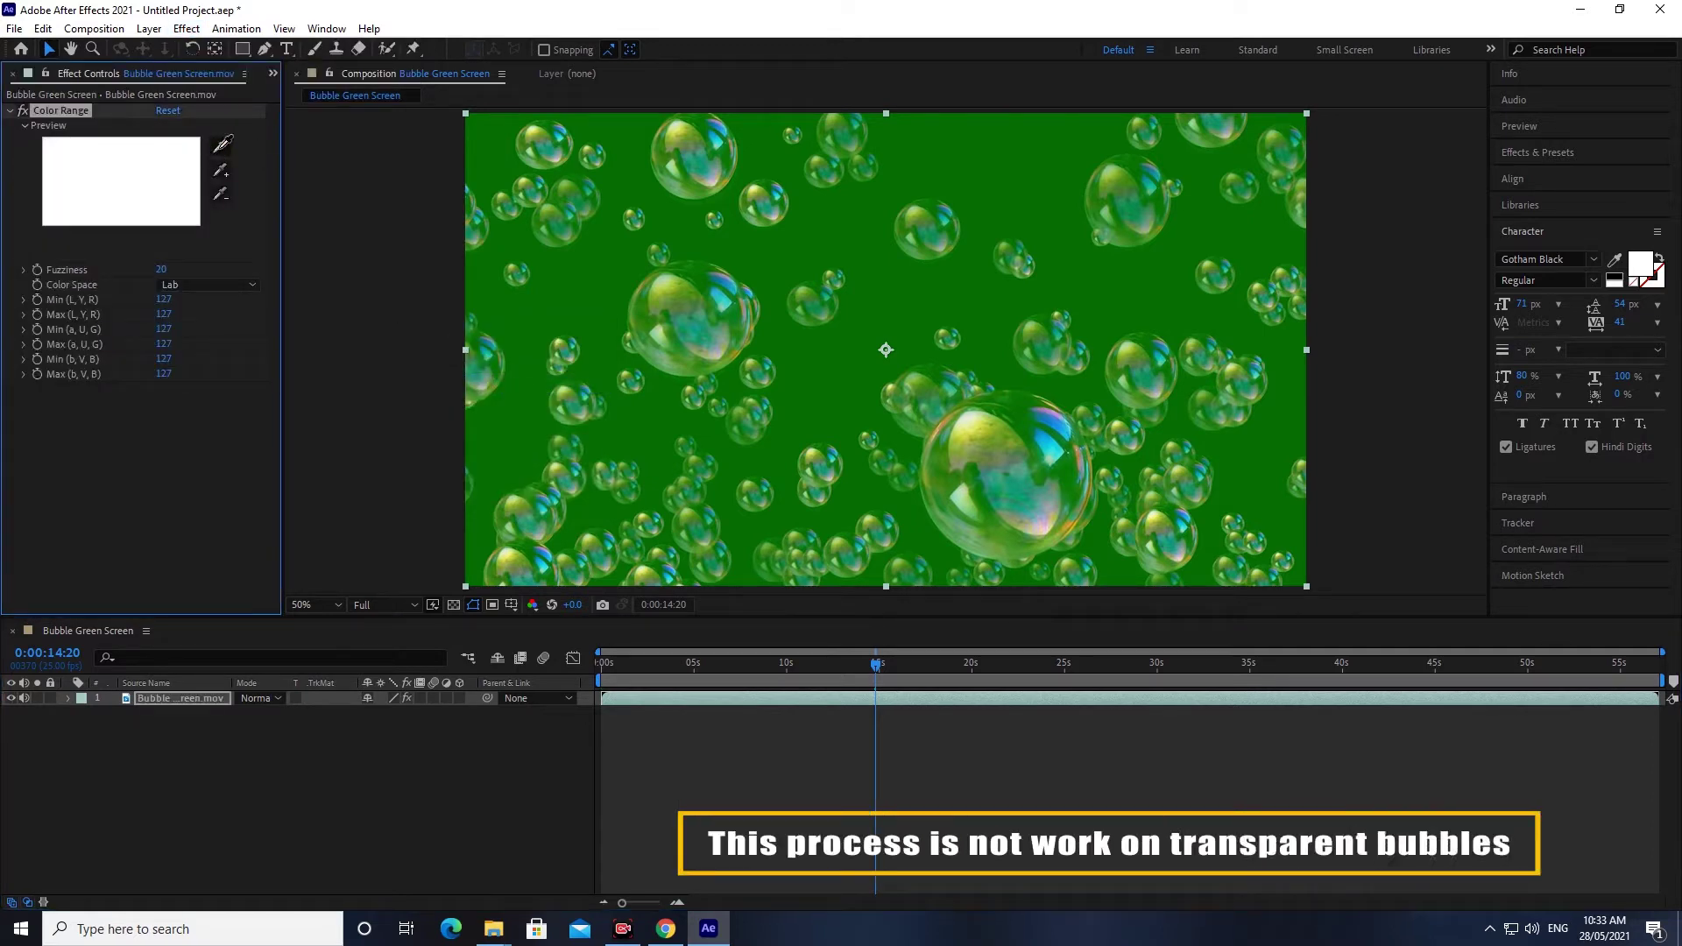
left_click(853, 240)
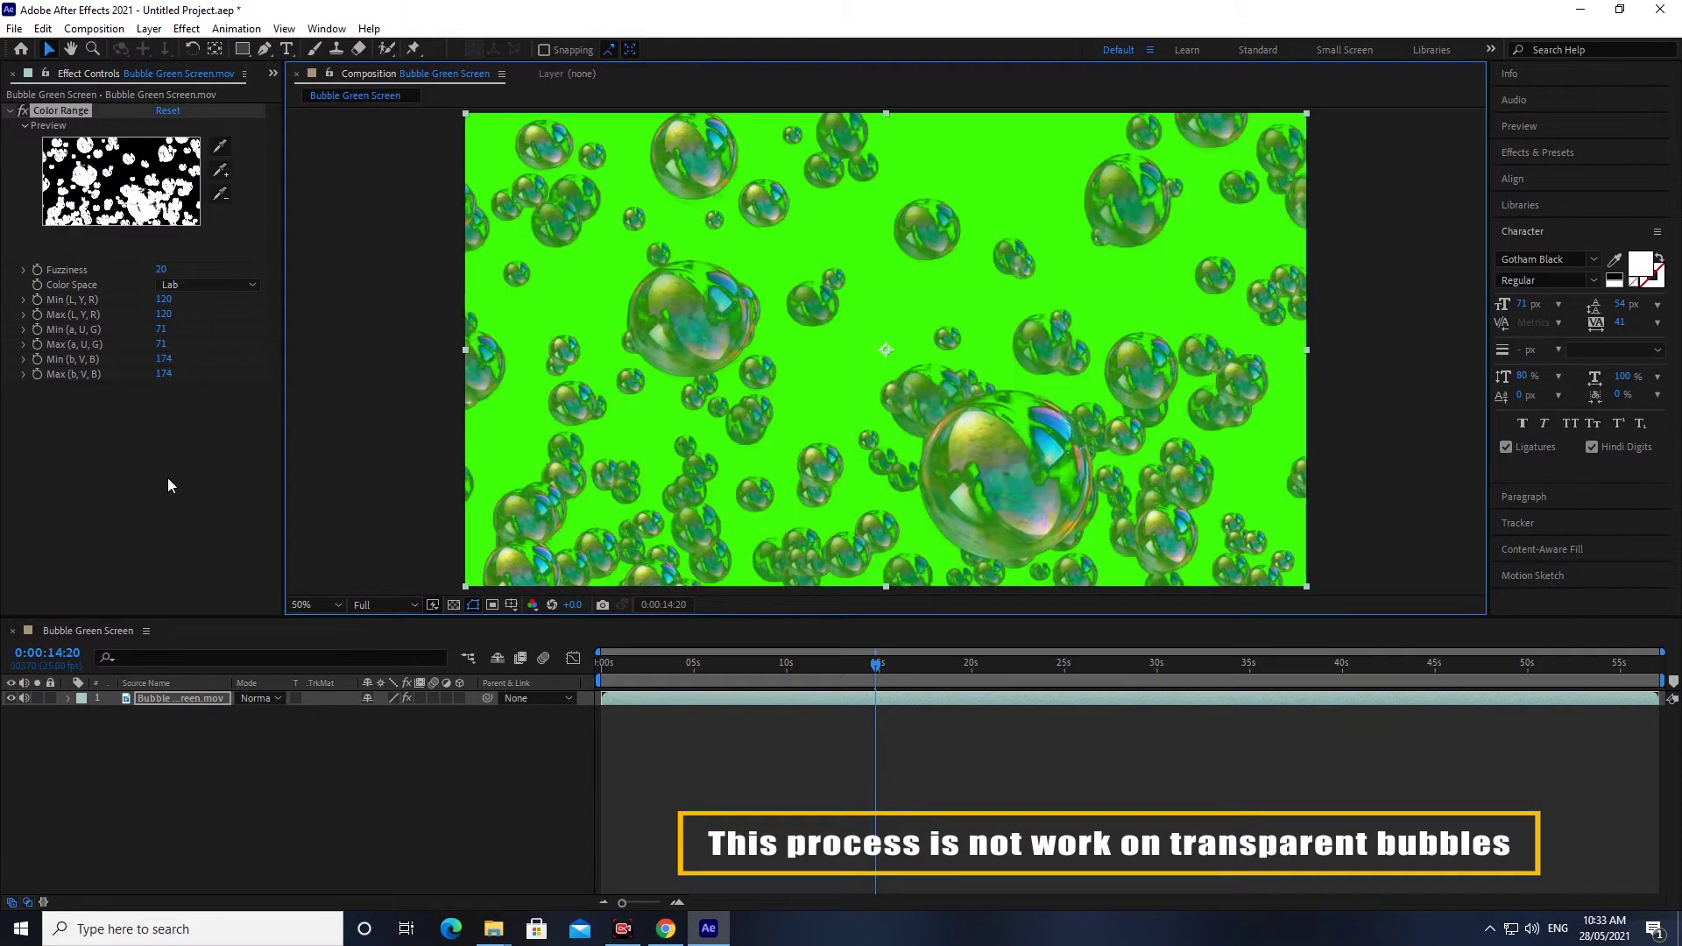
left_click_drag(852, 684, 759, 618)
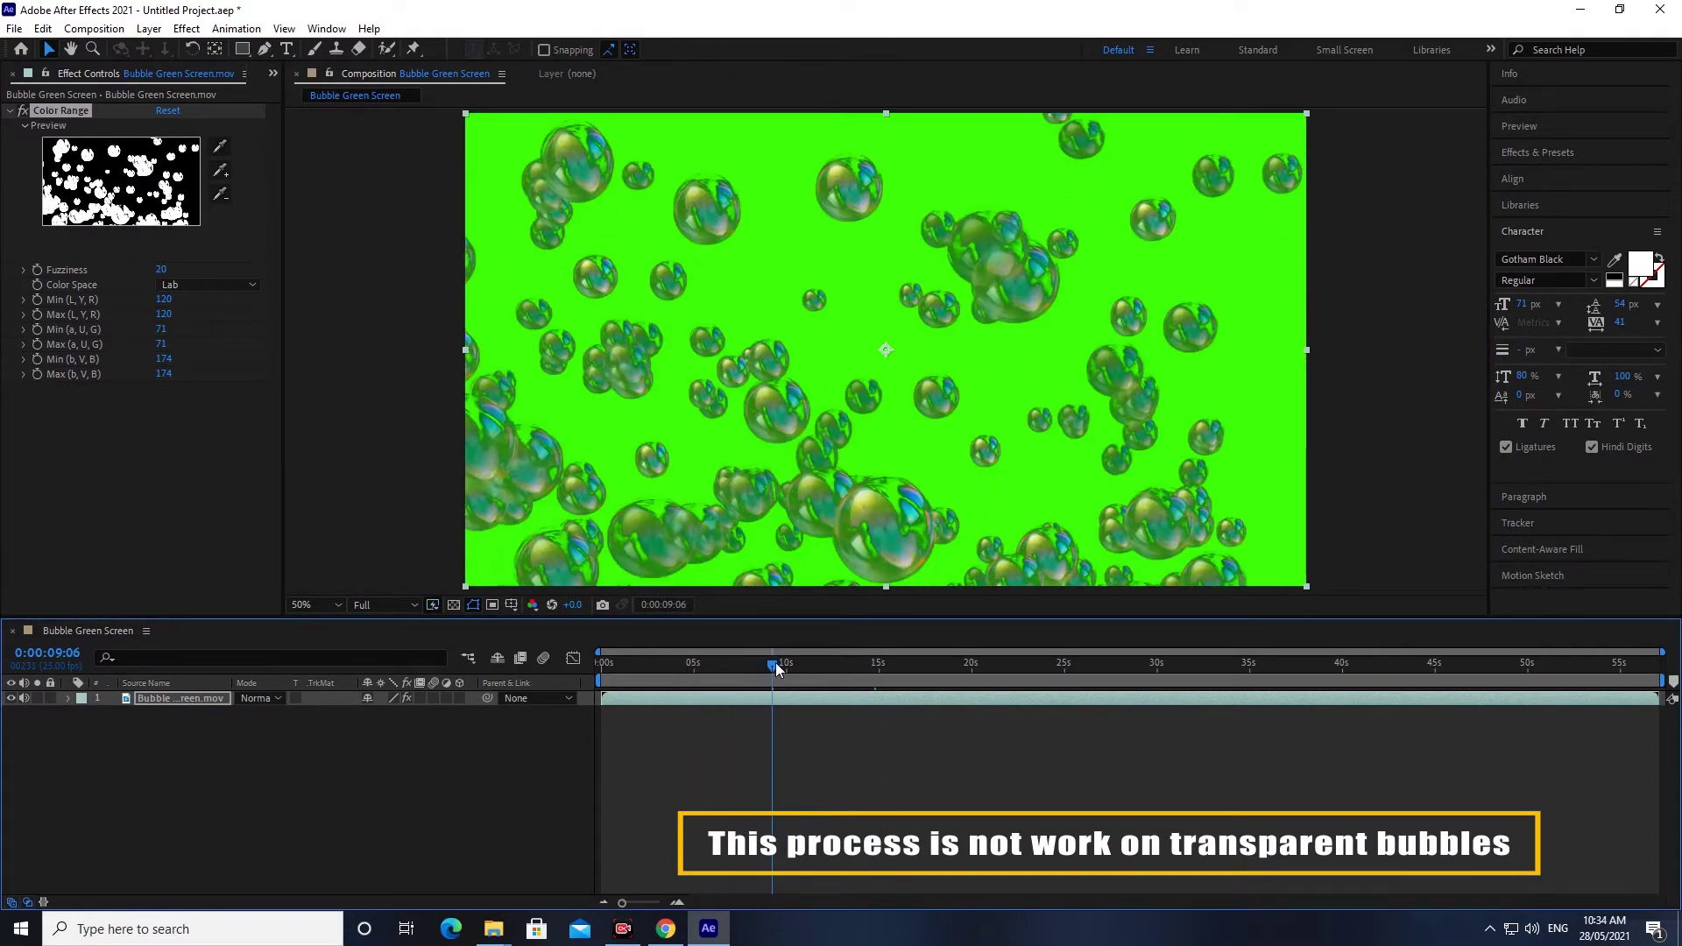
left_click_drag(775, 665, 806, 673)
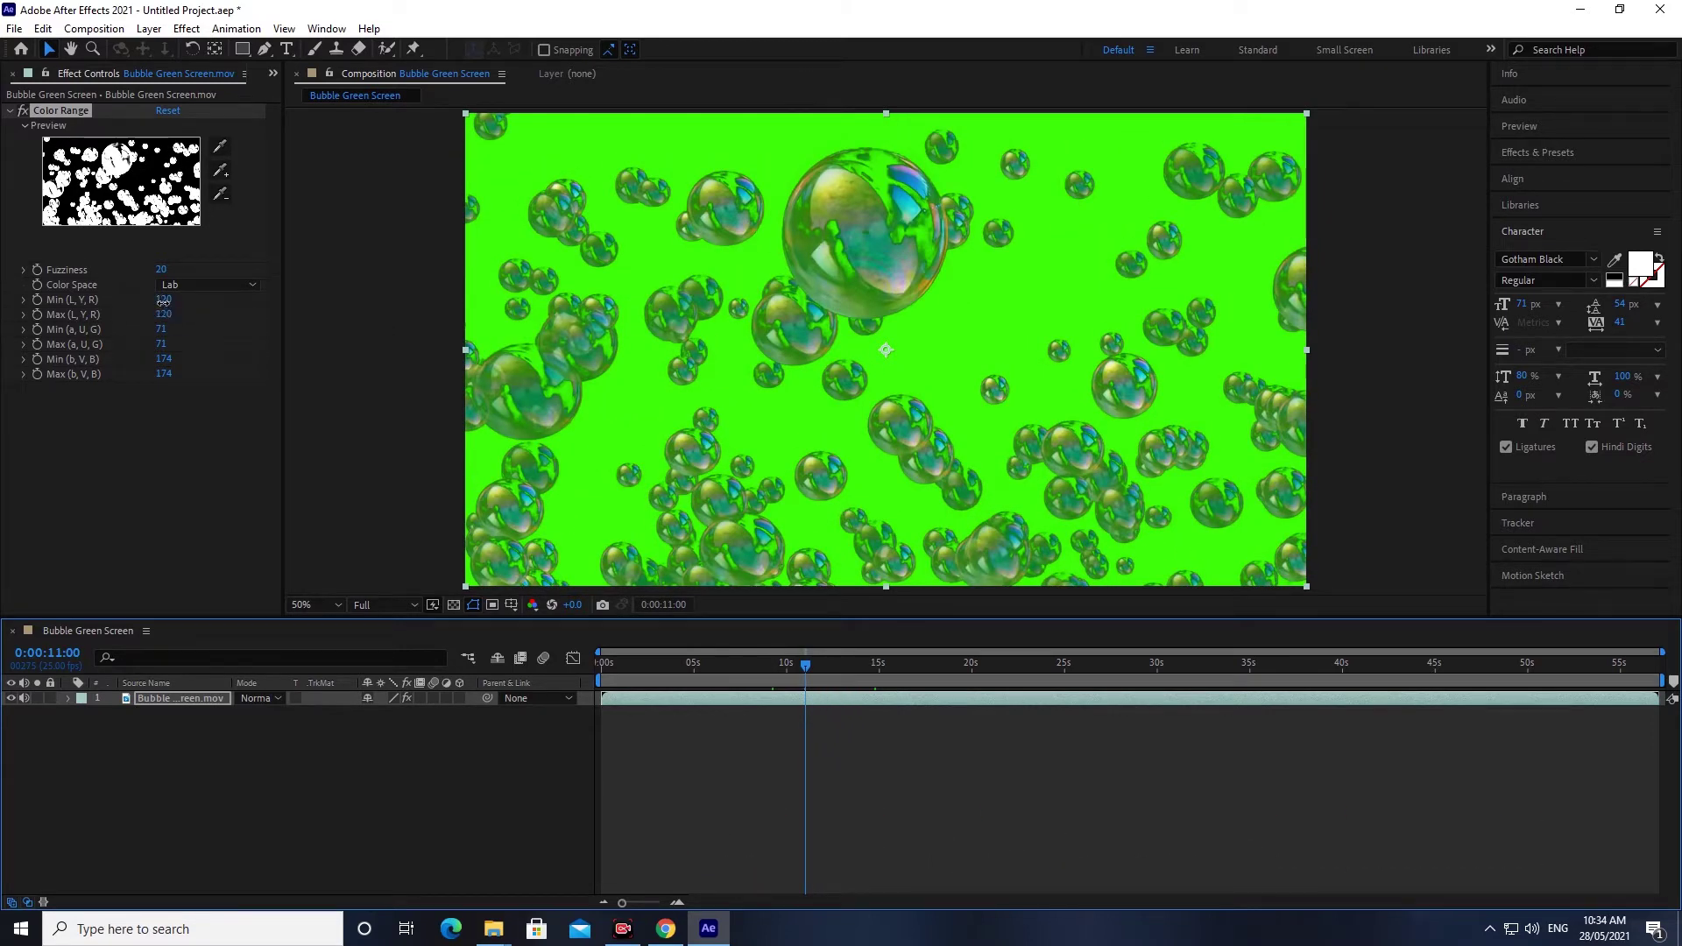
left_click_drag(163, 299, 181, 302)
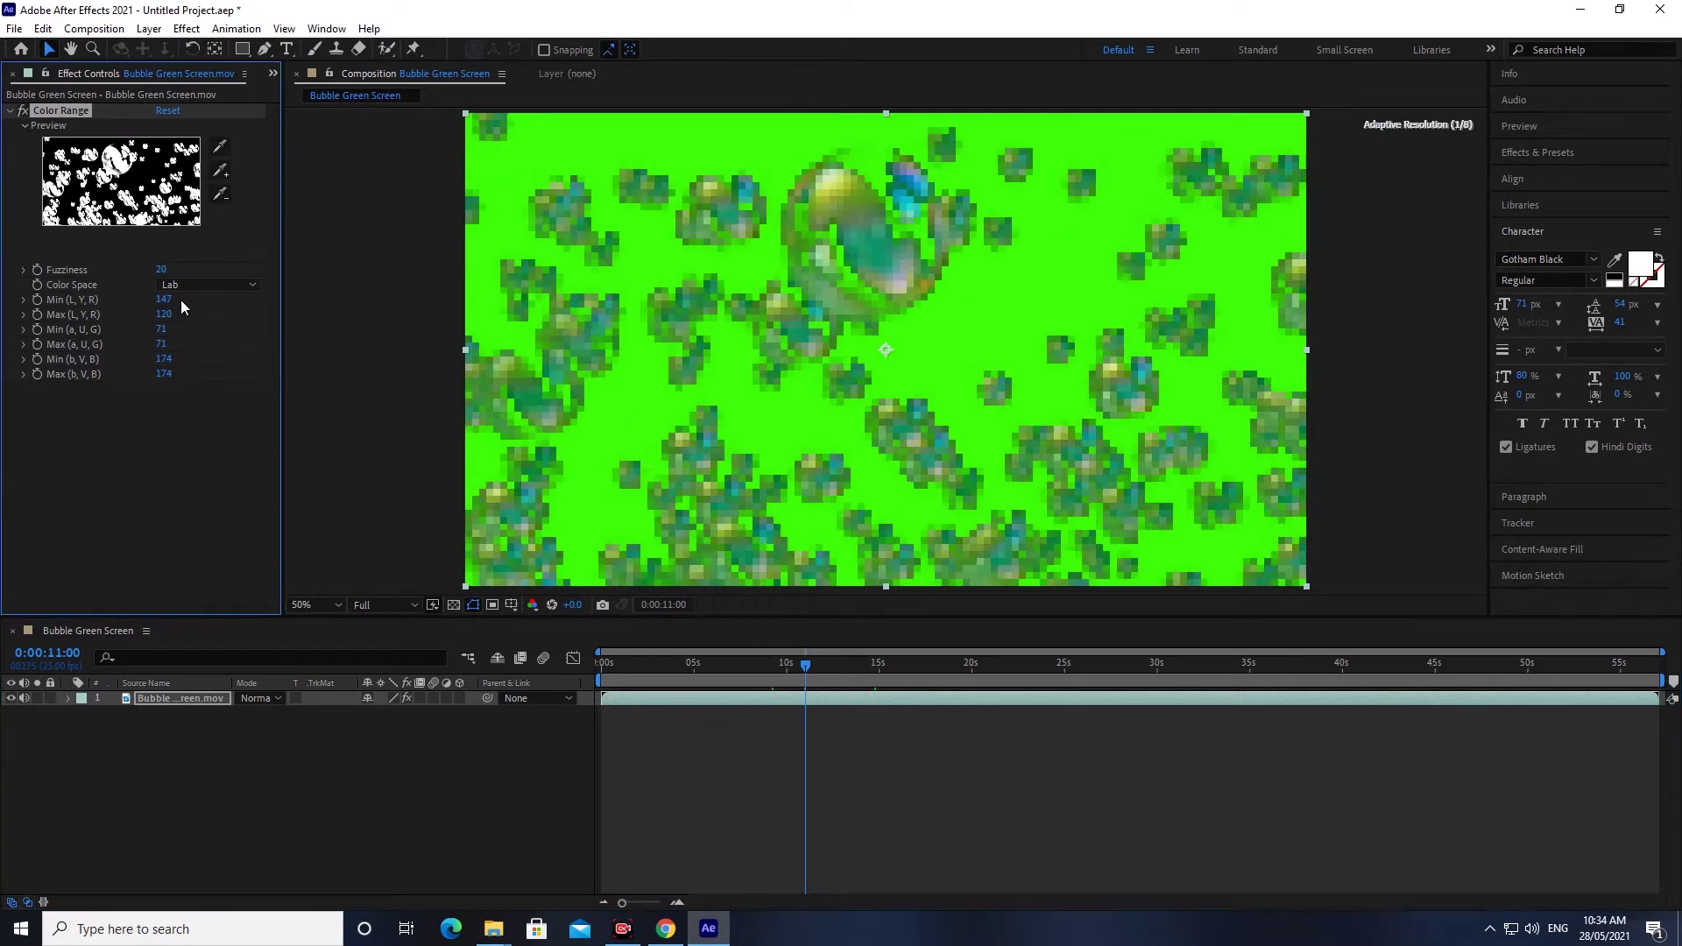
left_click(220, 172)
left_click(985, 346)
key("ctrl+z")
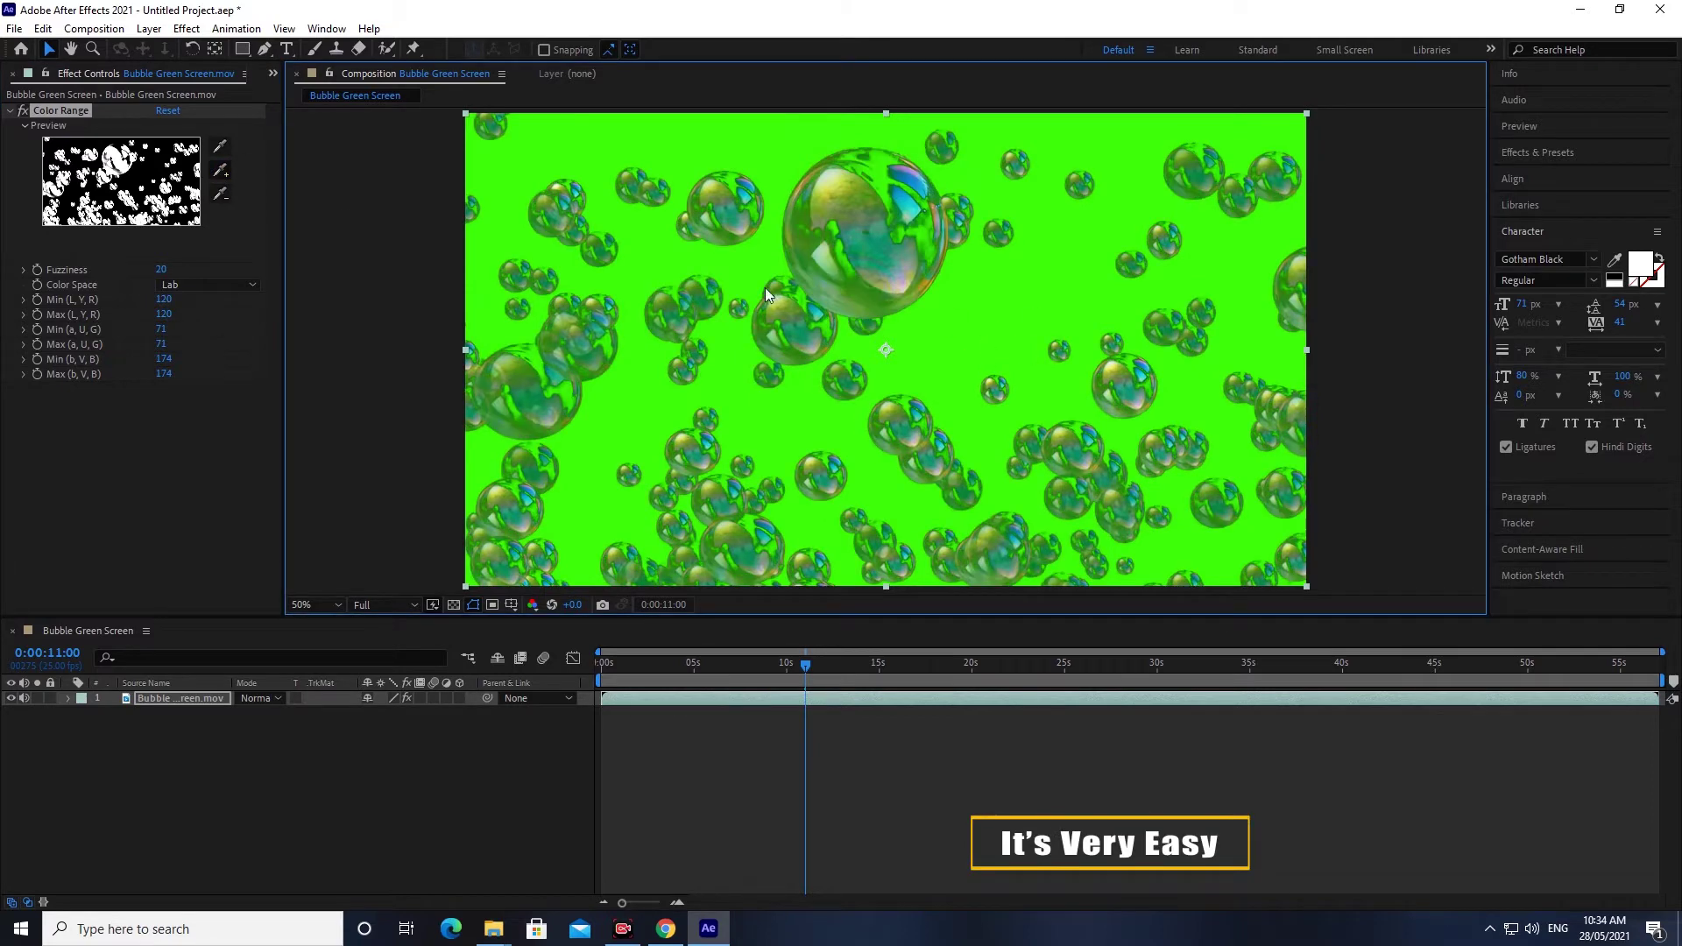
left_click_drag(785, 664, 794, 664)
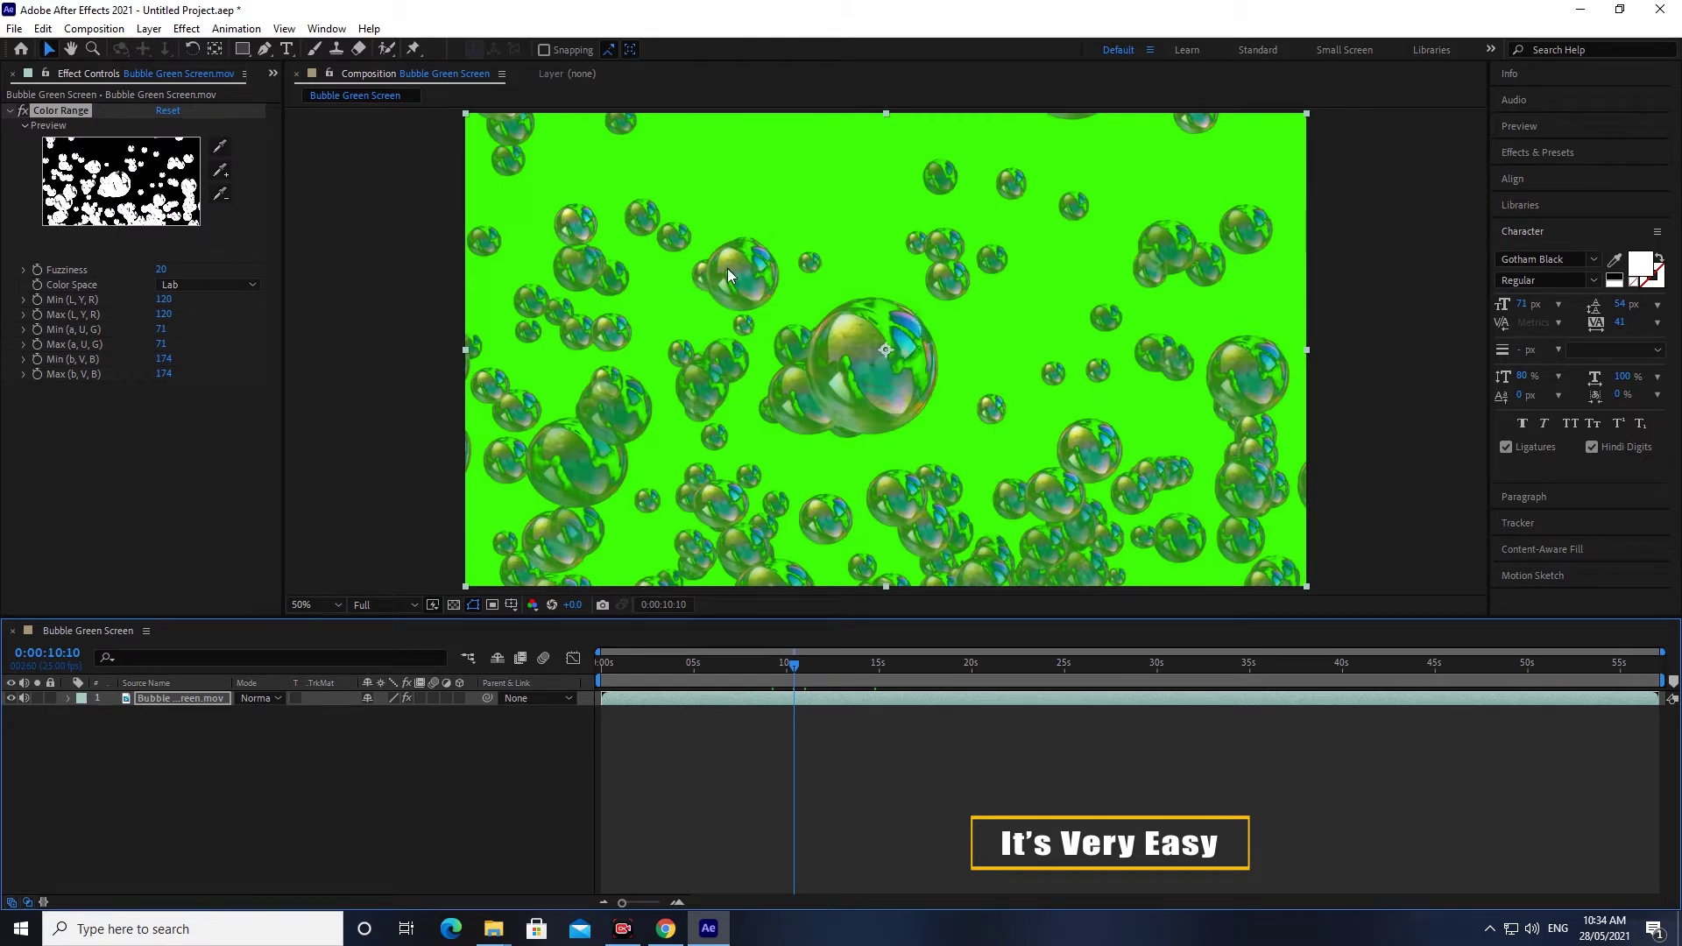
left_click(61, 114)
key("Delete")
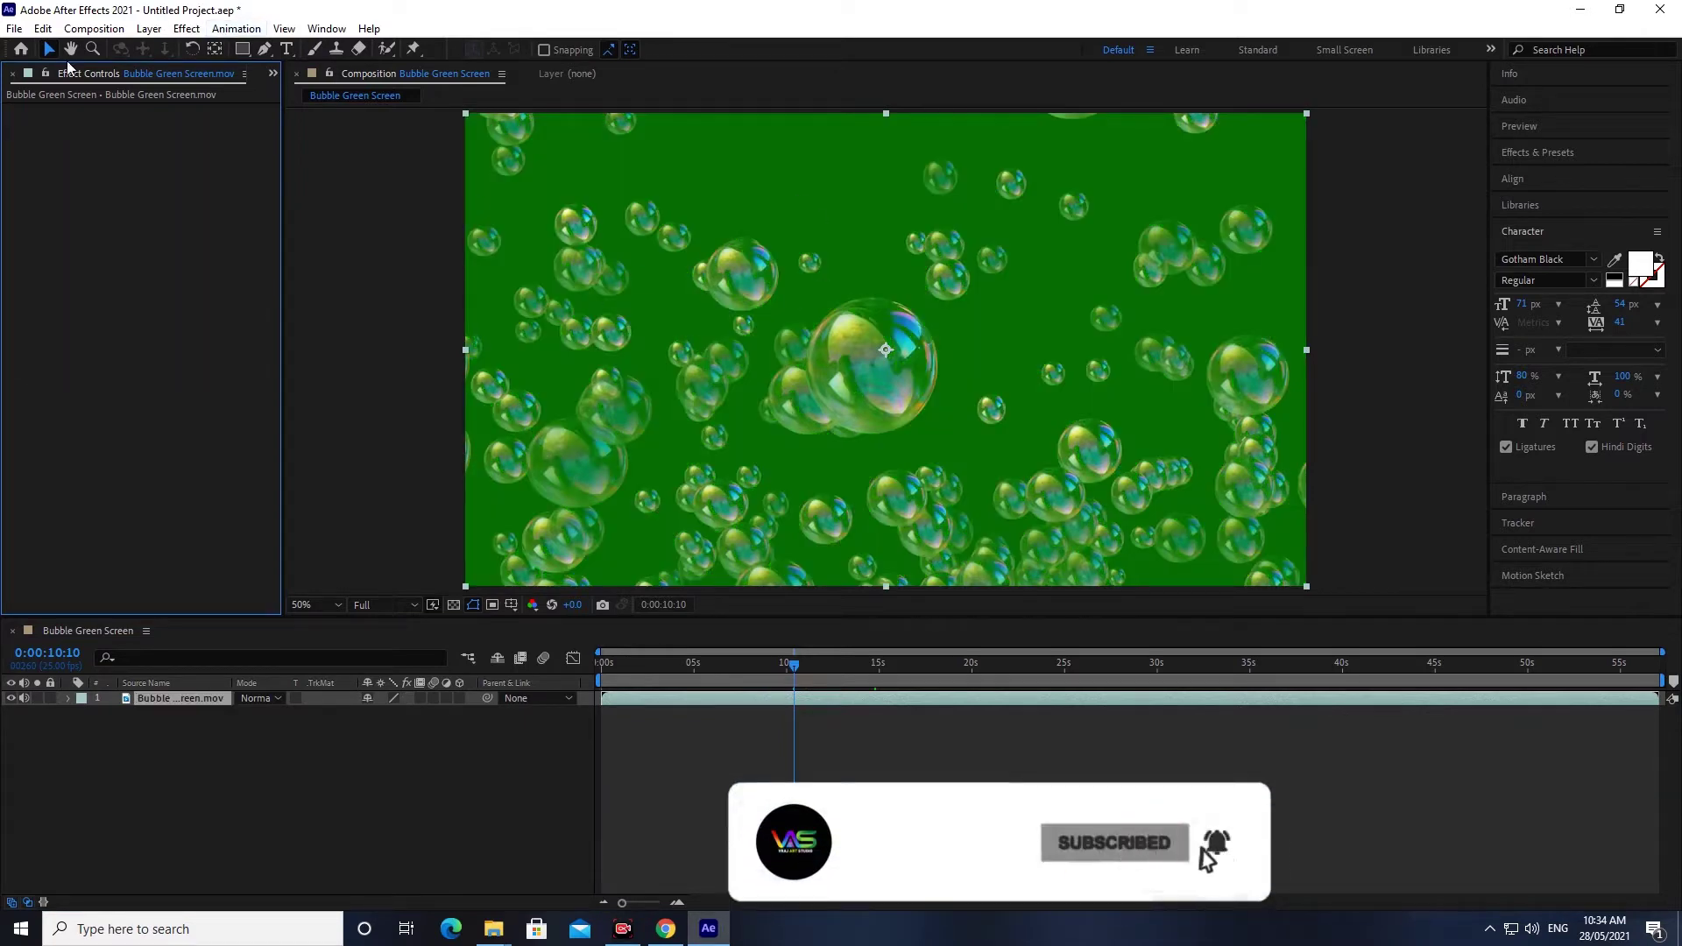
left_click(189, 29)
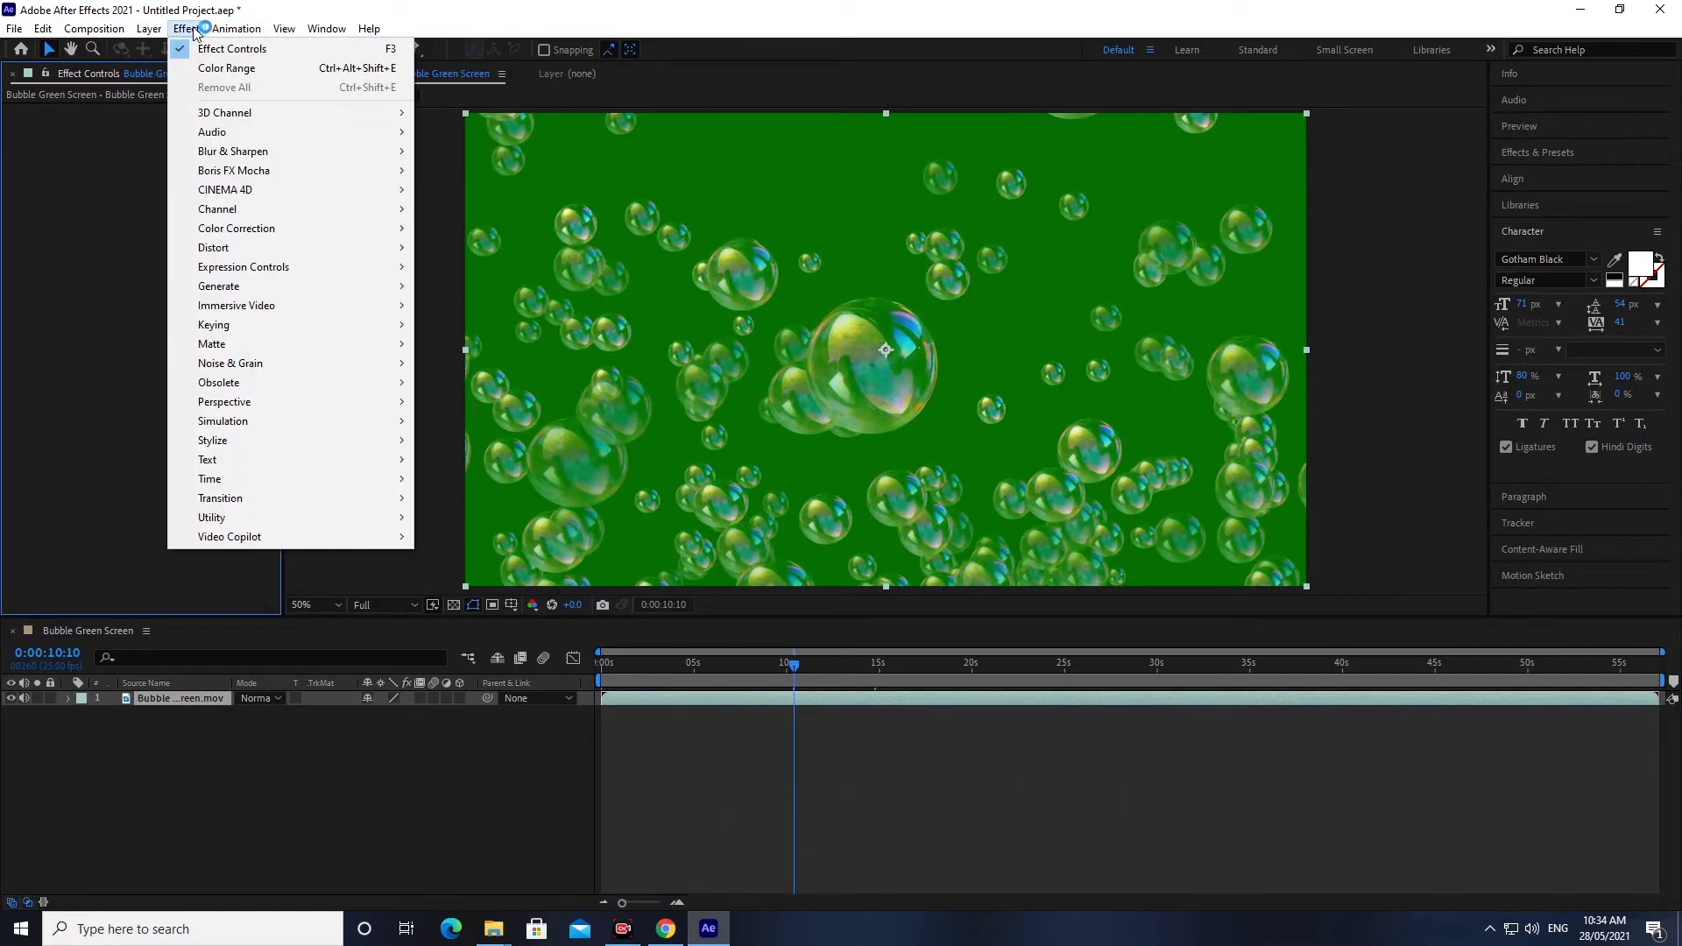
Apply Keylight 1.2 to the bubble footage and prepare to pick the screen colour
mouse_move(234, 329)
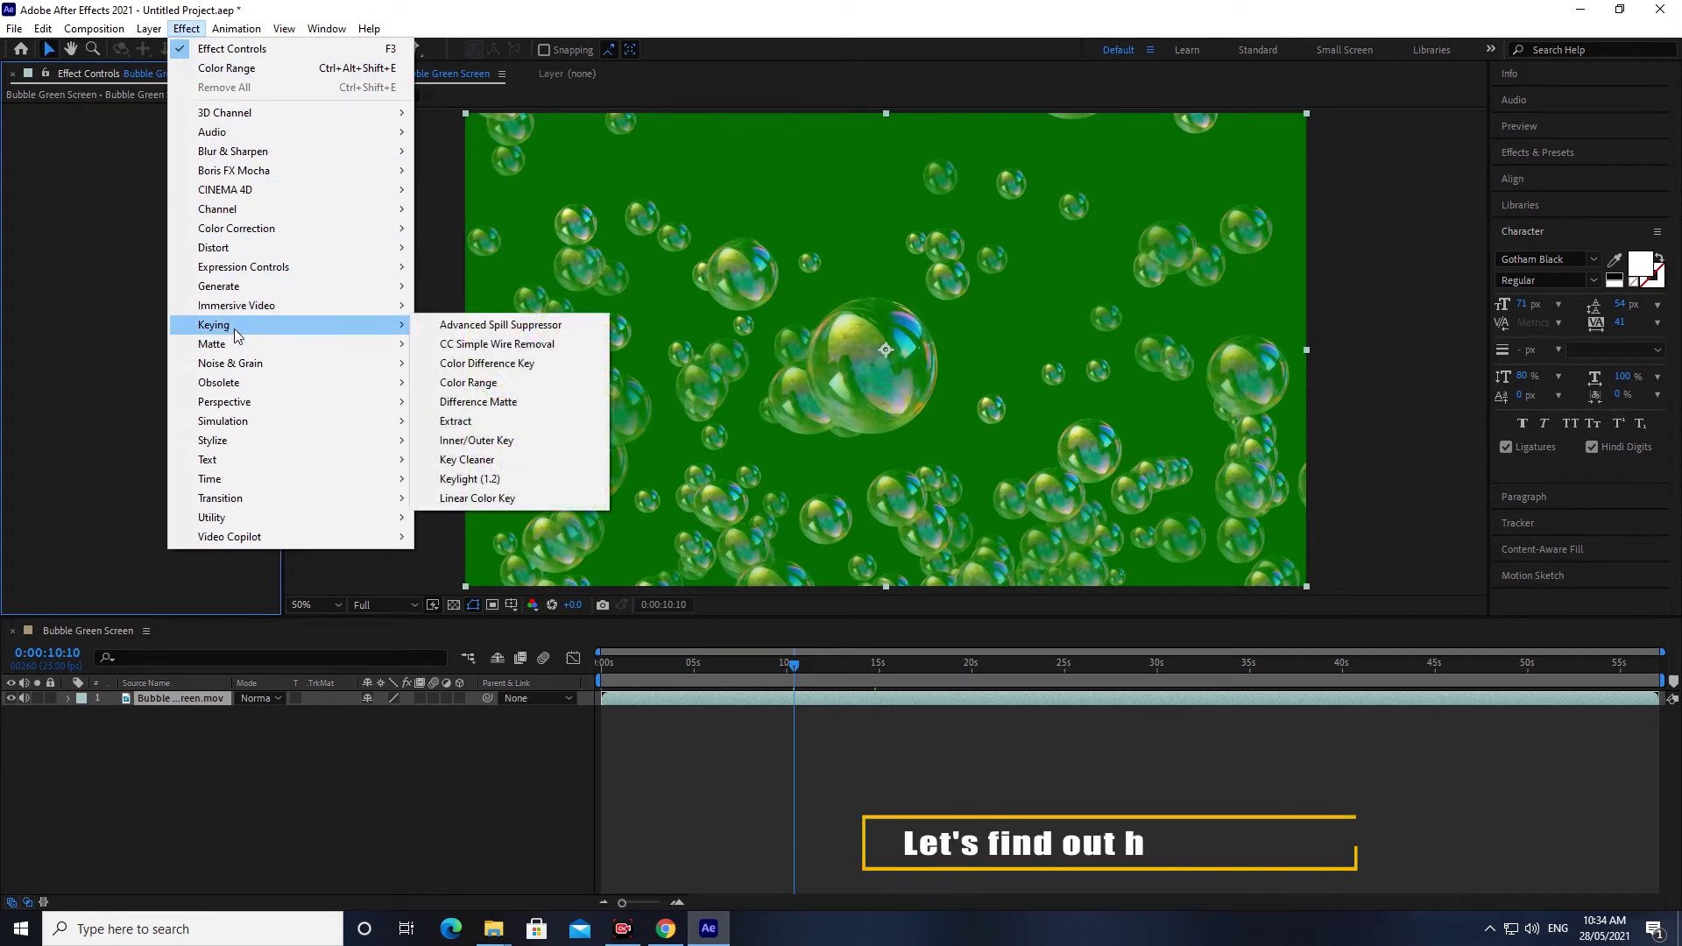
left_click(492, 481)
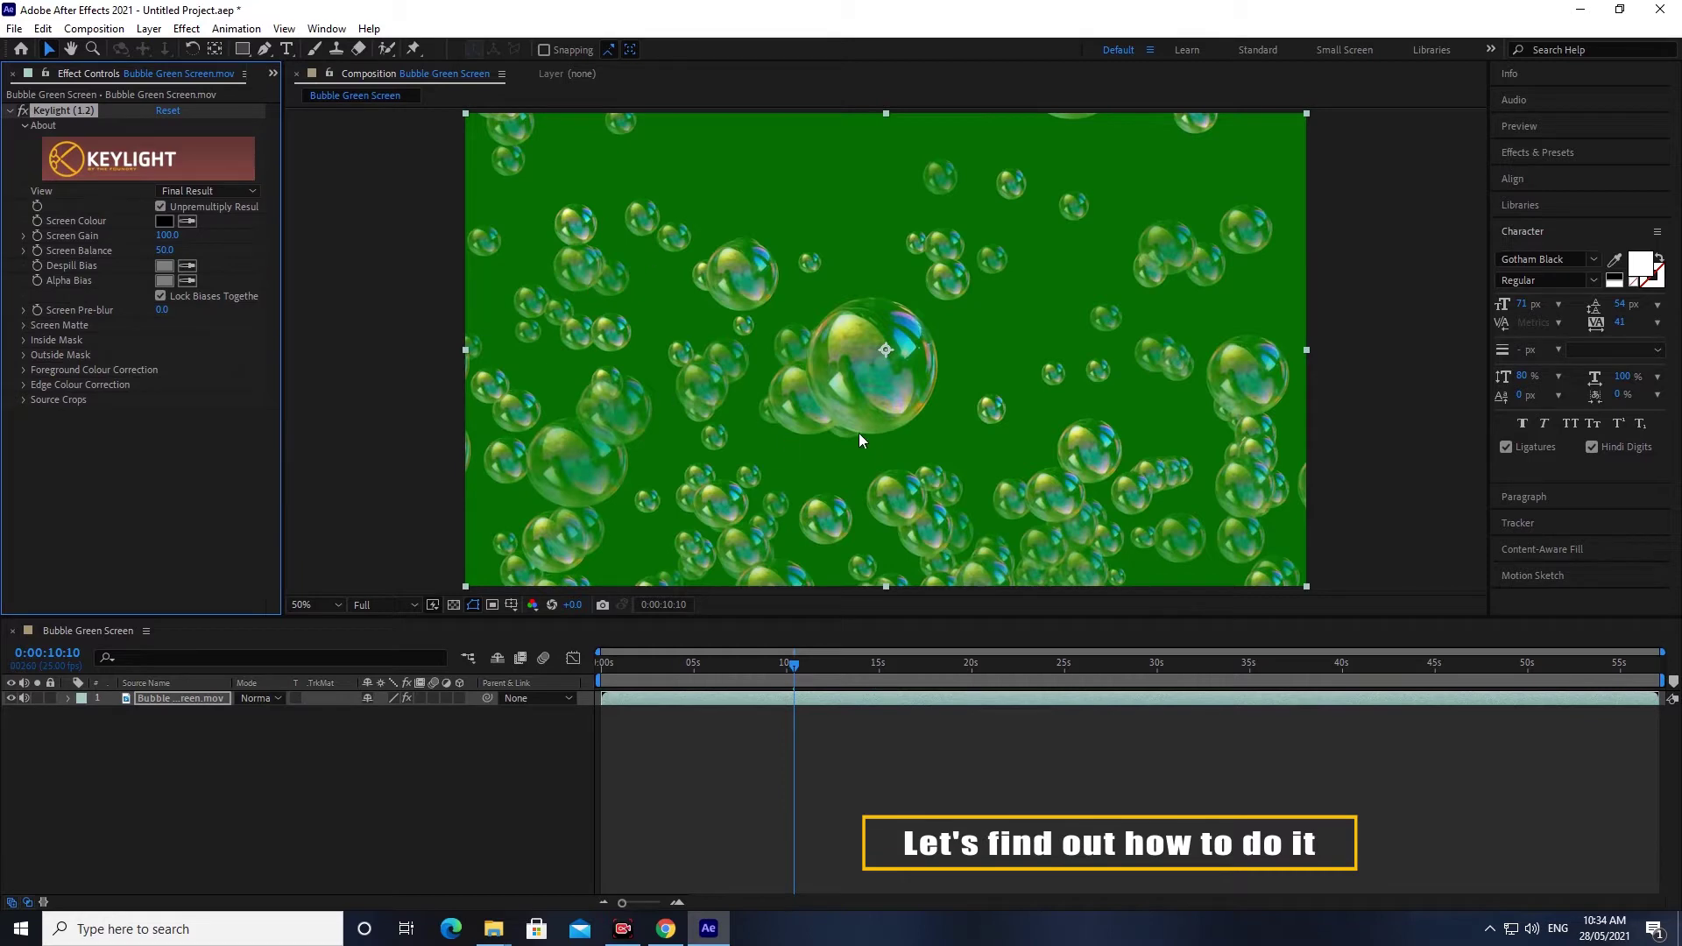
left_click(189, 222)
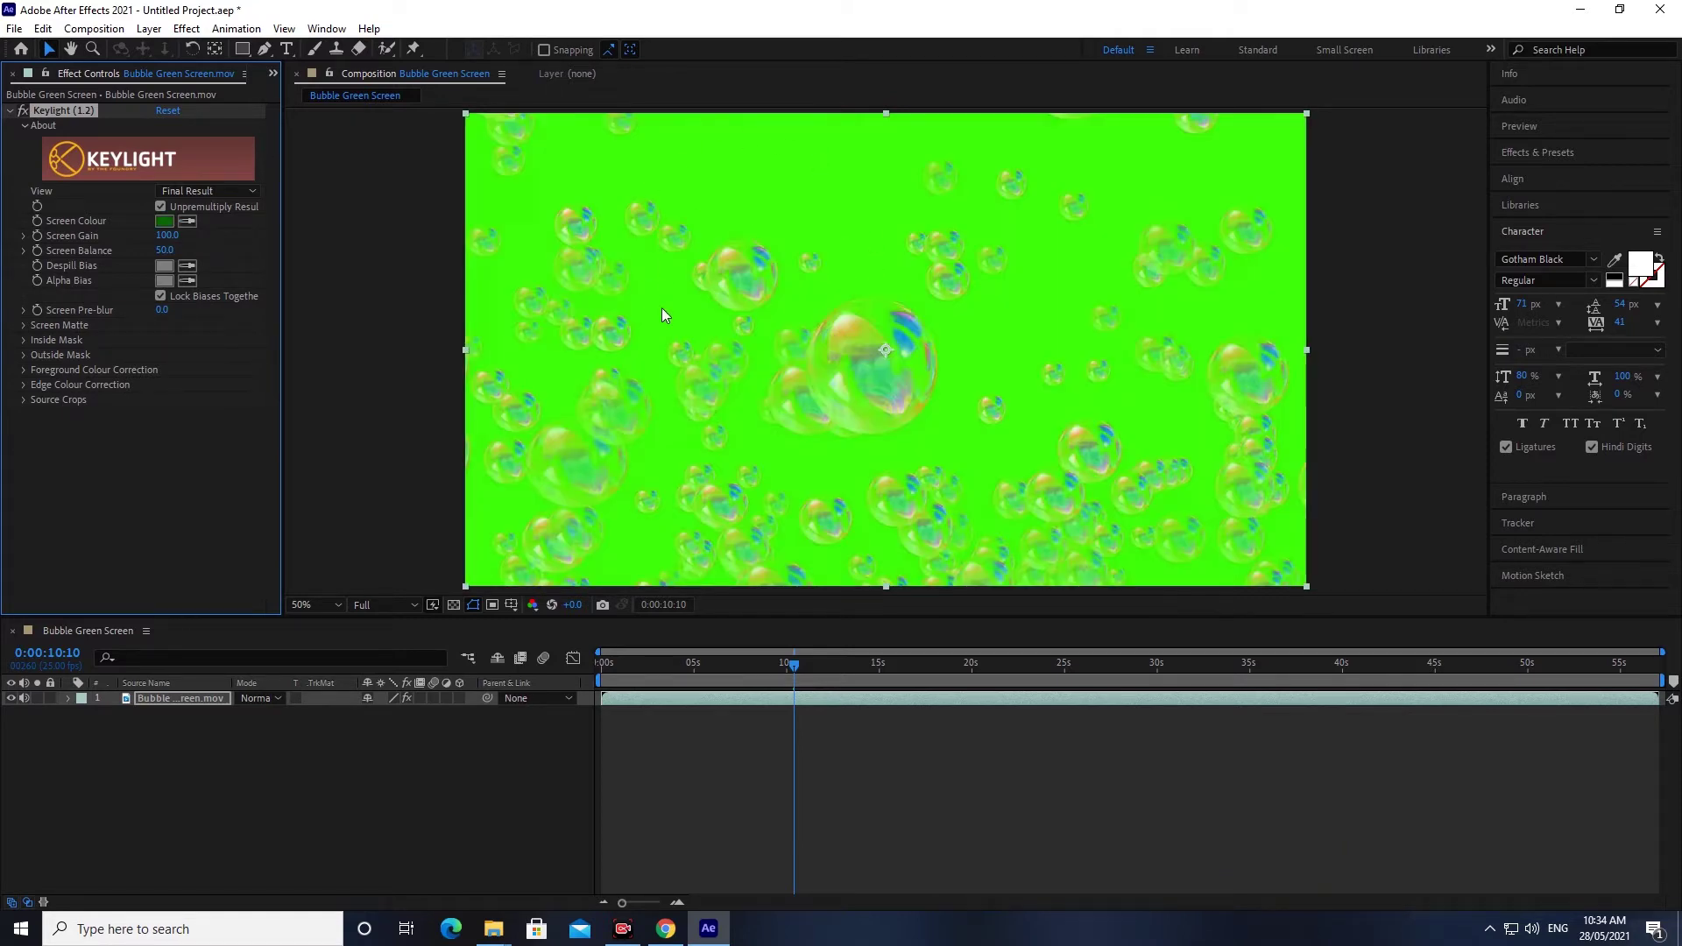
Switch Keylight's view to Corrected Source, set Screen Balance to 32, and rewind to 0:00
left_click(167, 194)
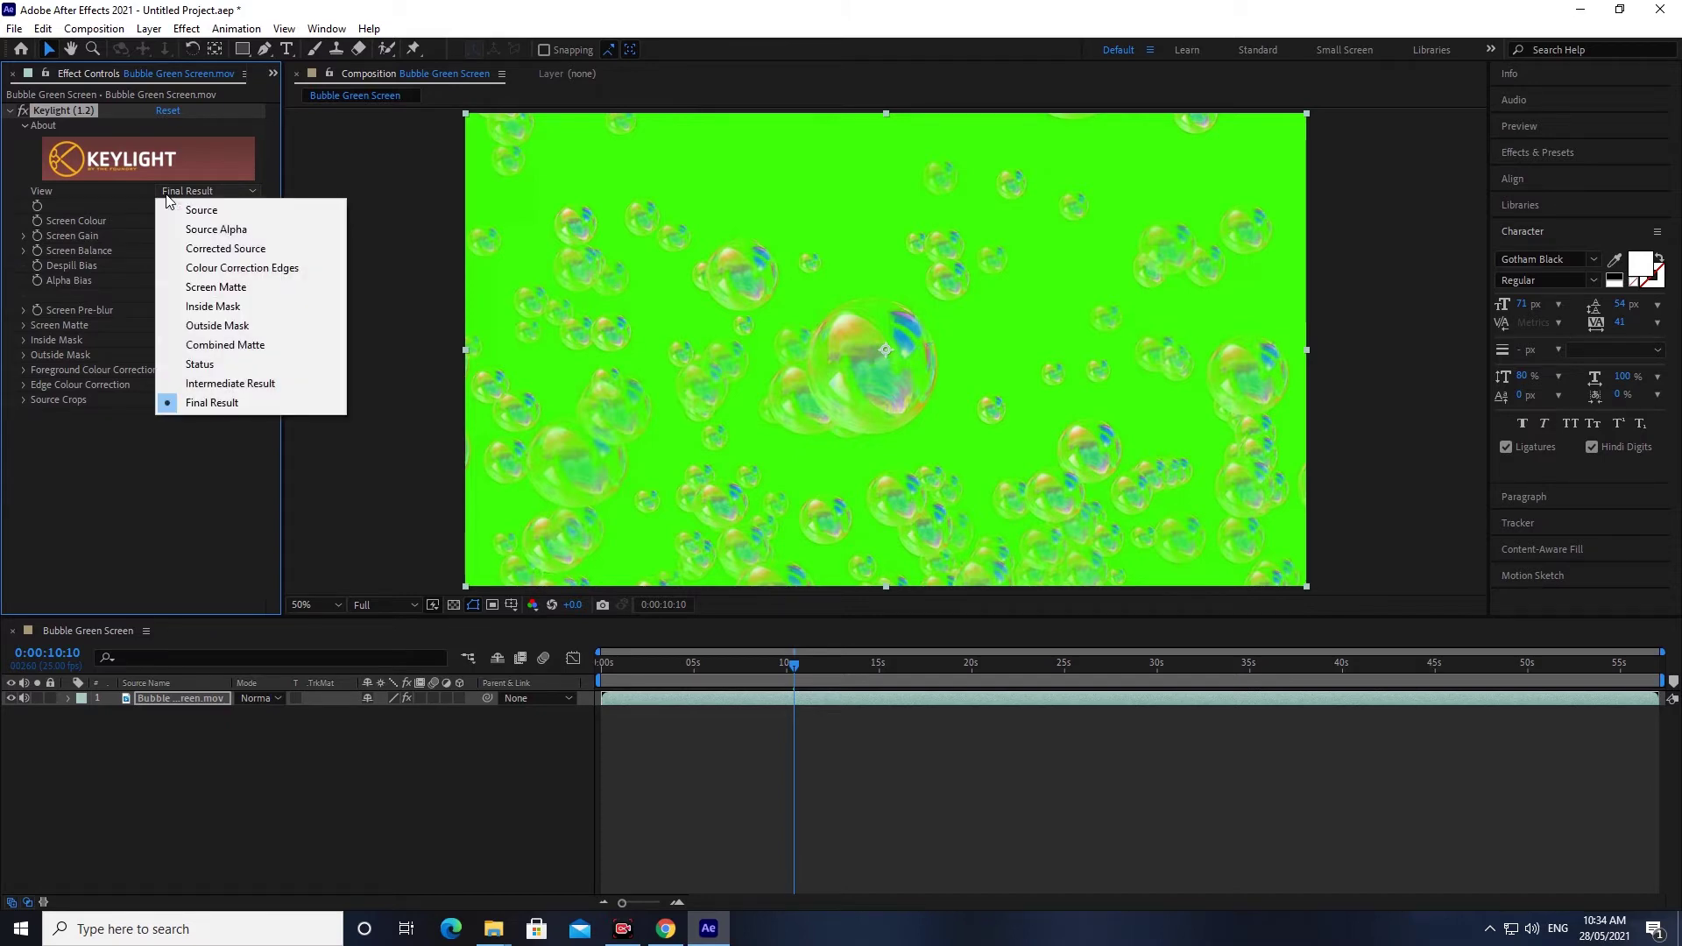
left_click(191, 250)
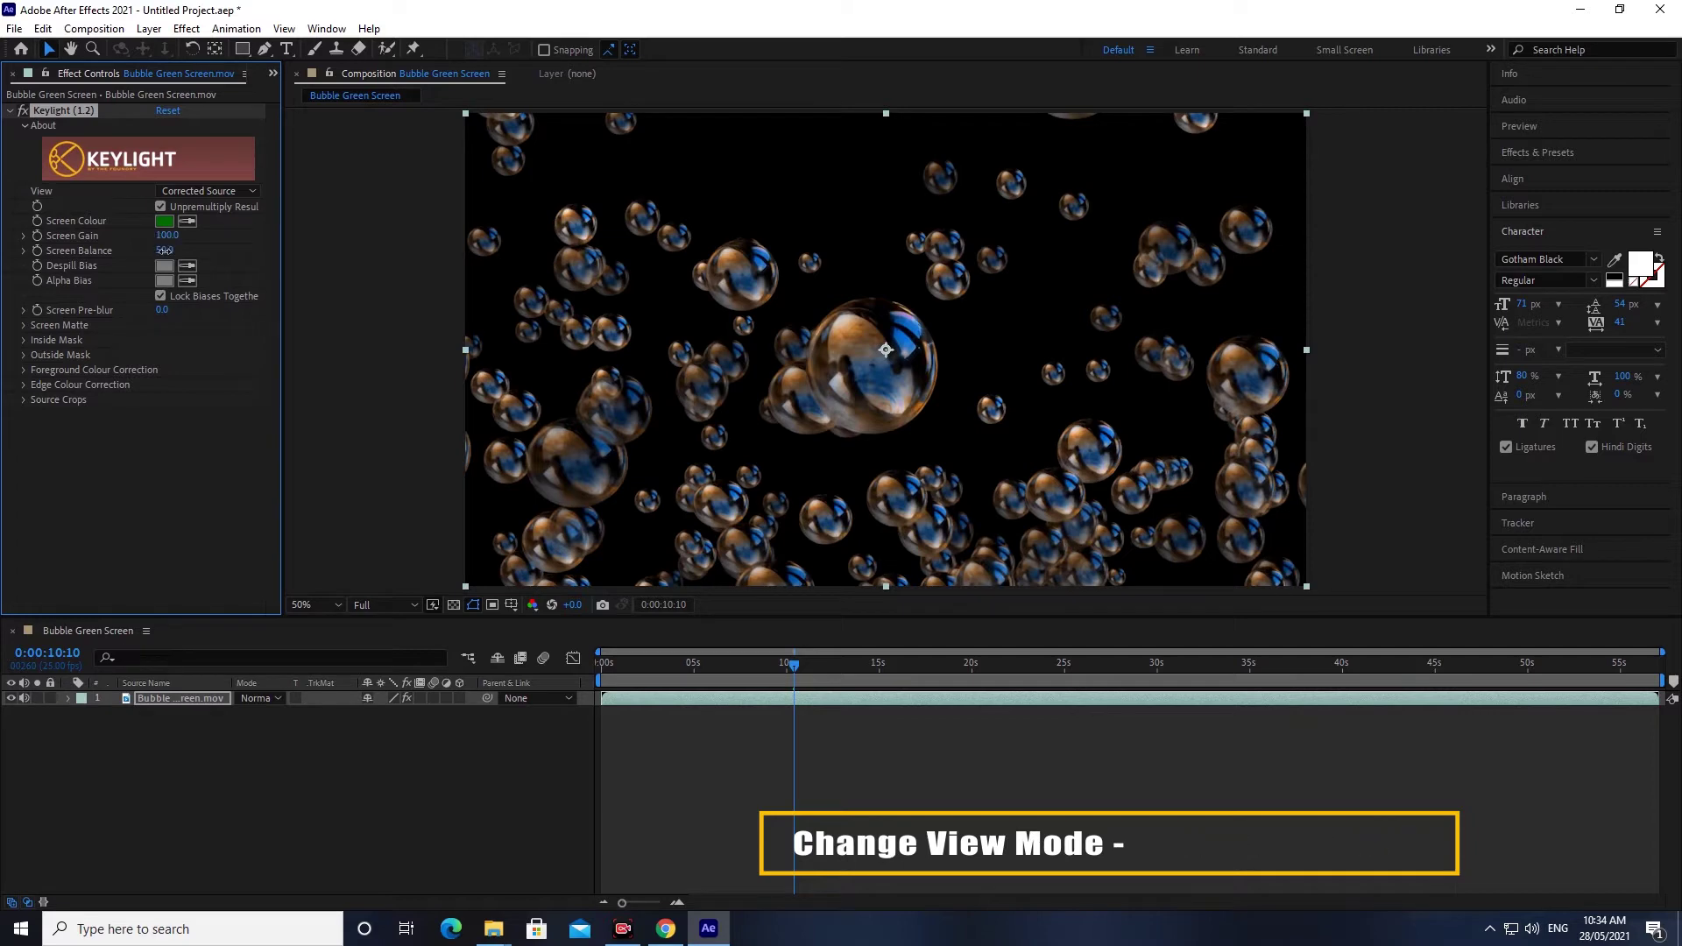
left_click_drag(161, 251, 147, 250)
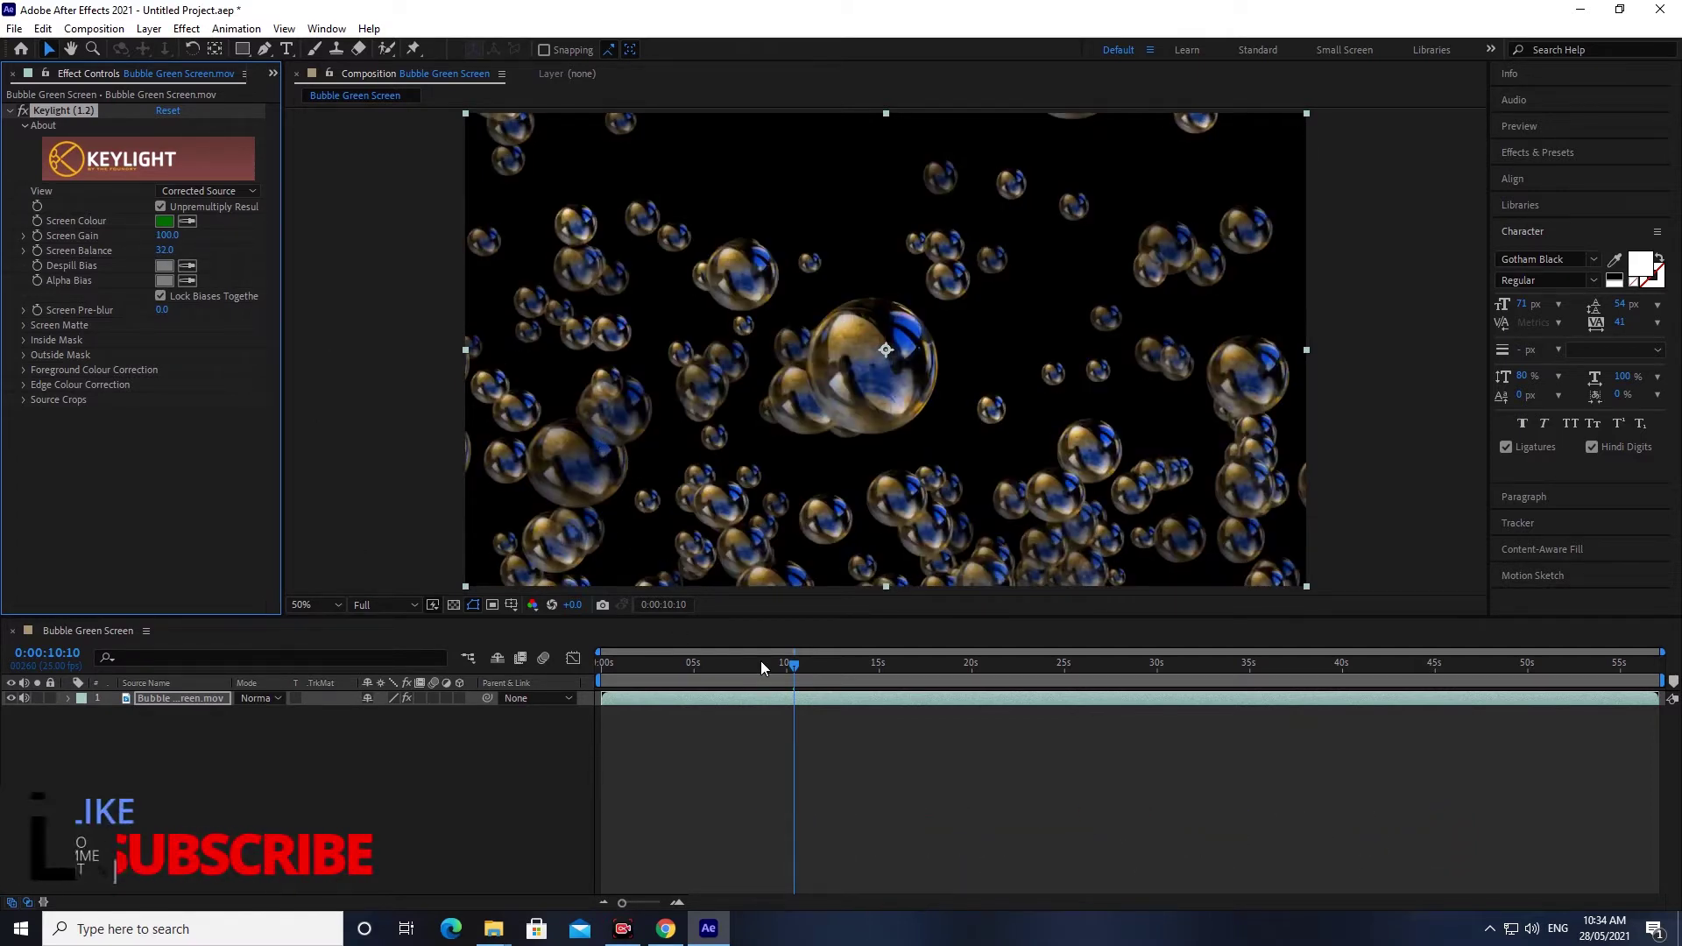
left_click_drag(755, 660, 582, 680)
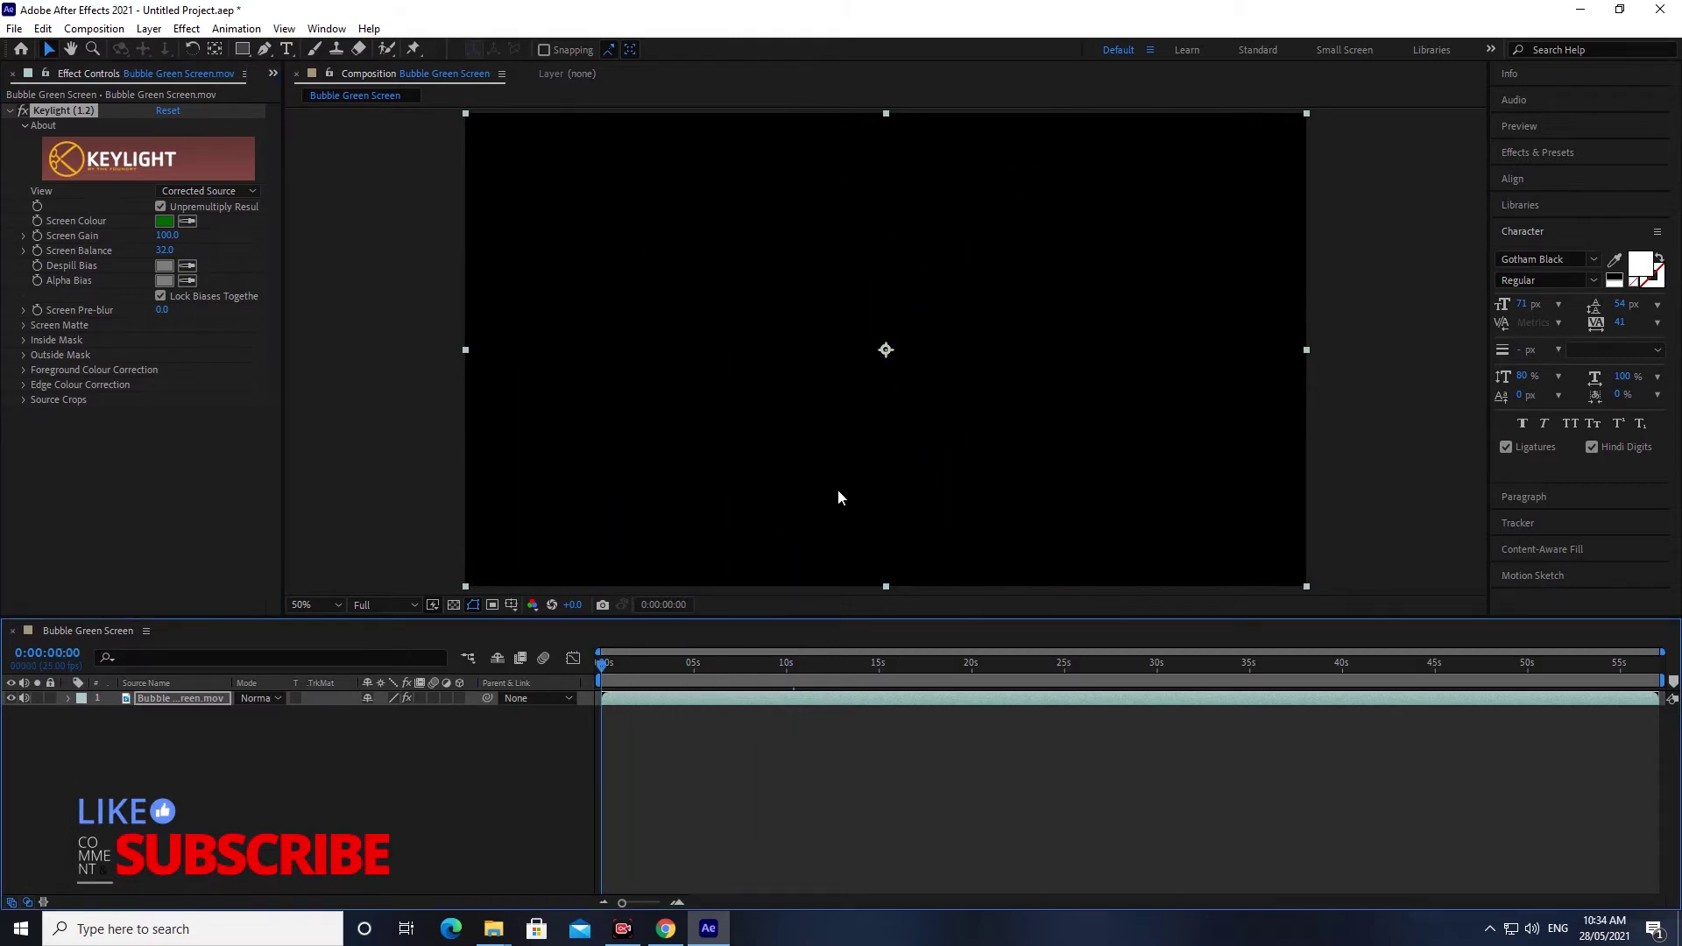
Preview the keyed bubbles, rewind to the first frame, and minimize After Effects
key("h")
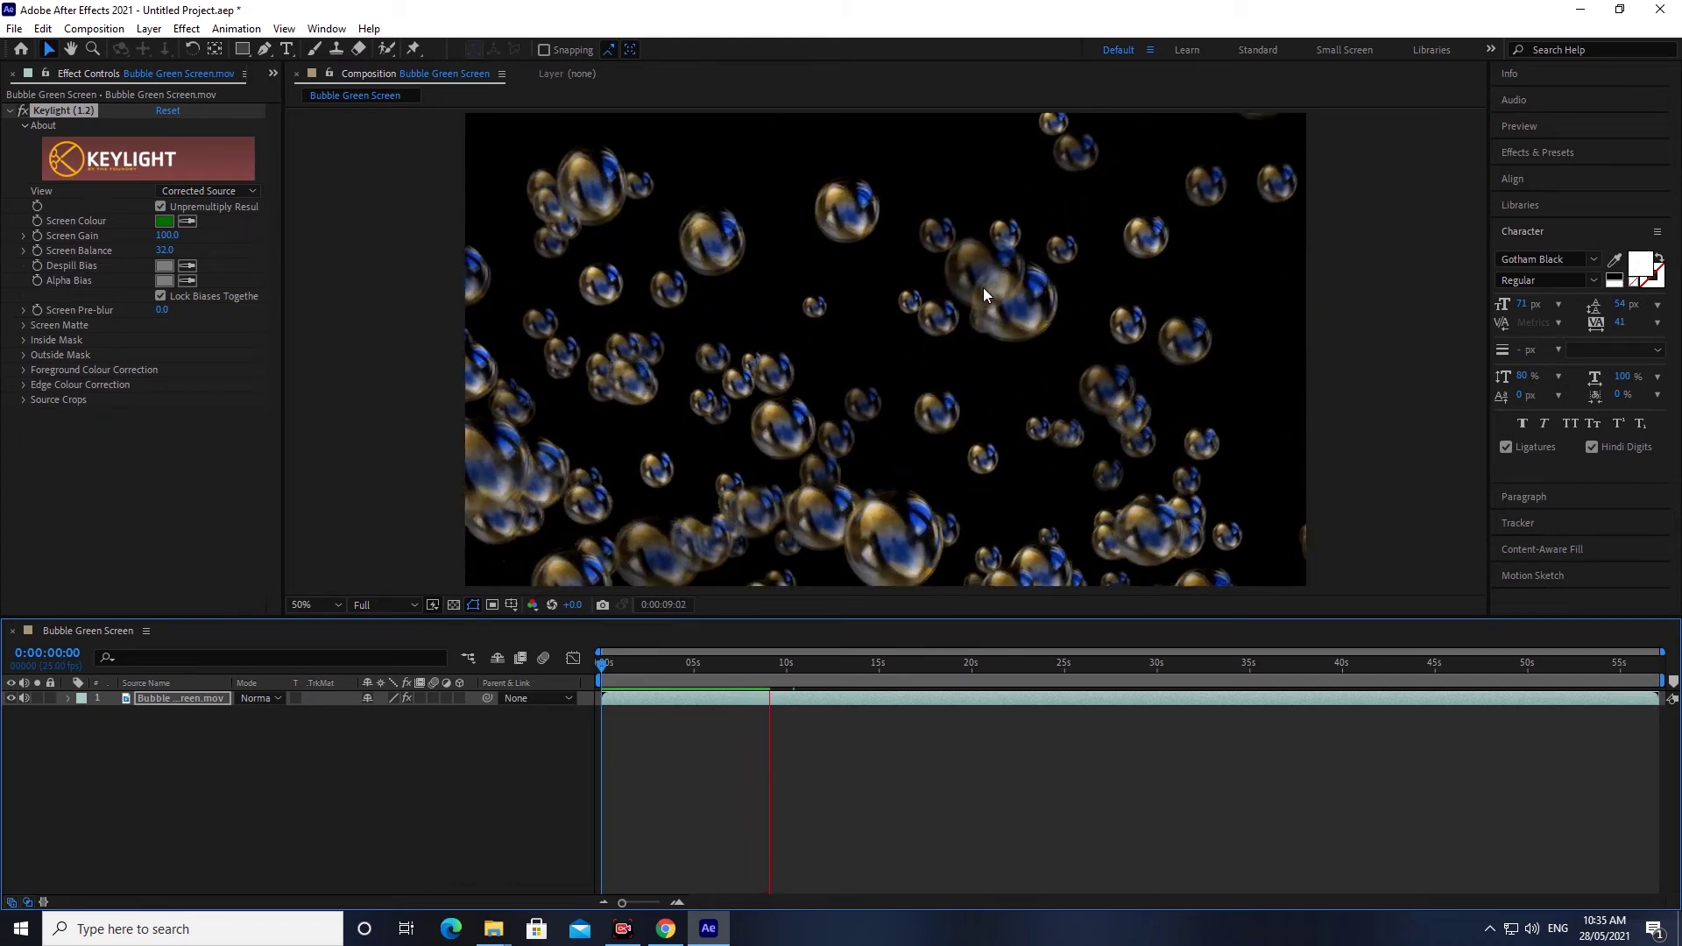
left_click(755, 645)
left_click_drag(779, 670, 597, 691)
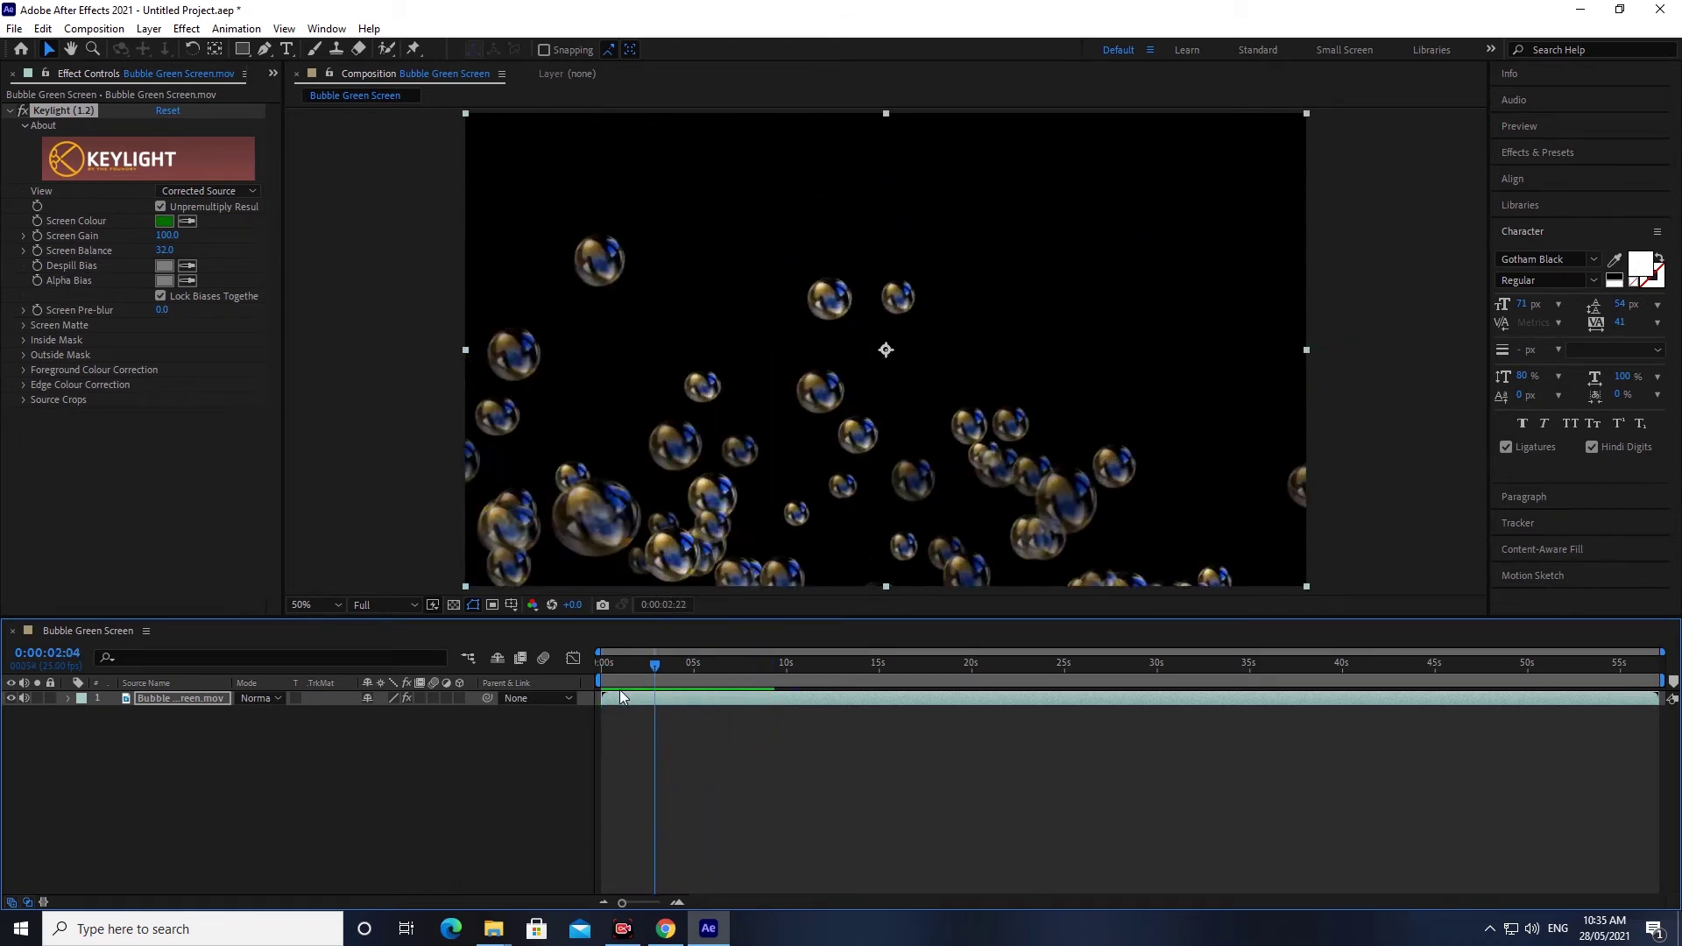
left_click(1584, 15)
Add 3d Mockup Vraj.jpg to the composition and place it below the bubble layer
left_click_drag(281, 124, 727, 852)
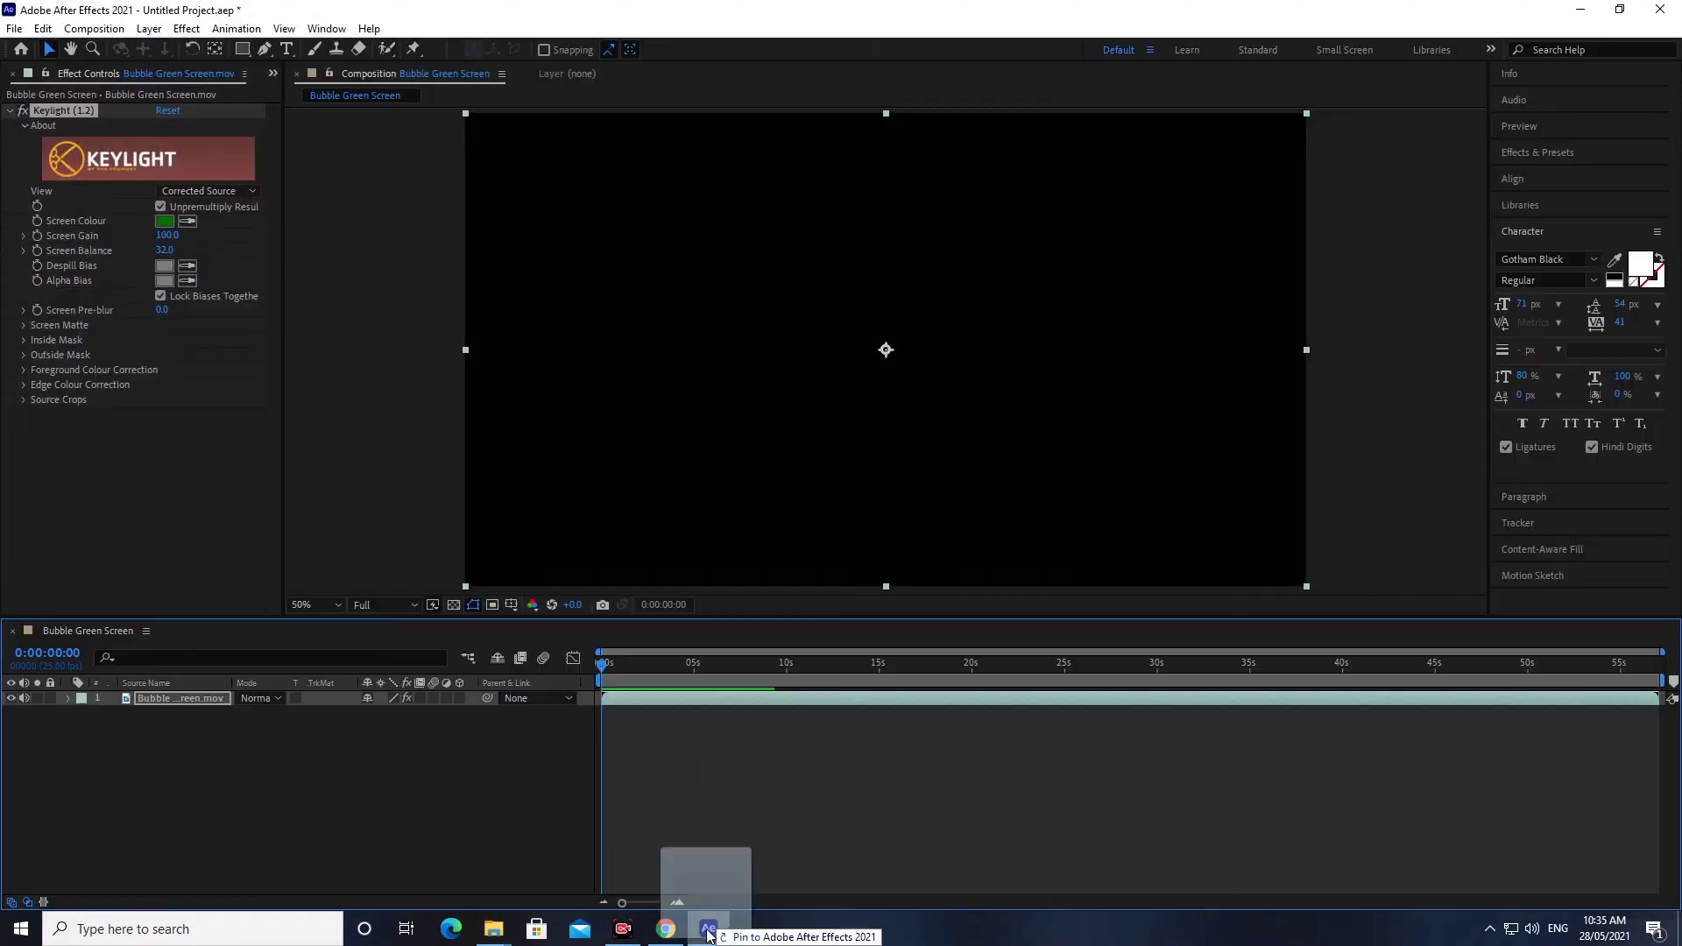
mouse_move(728, 852)
left_mouse_down()
mouse_move(405, 744)
mouse_move(162, 732)
left_mouse_up()
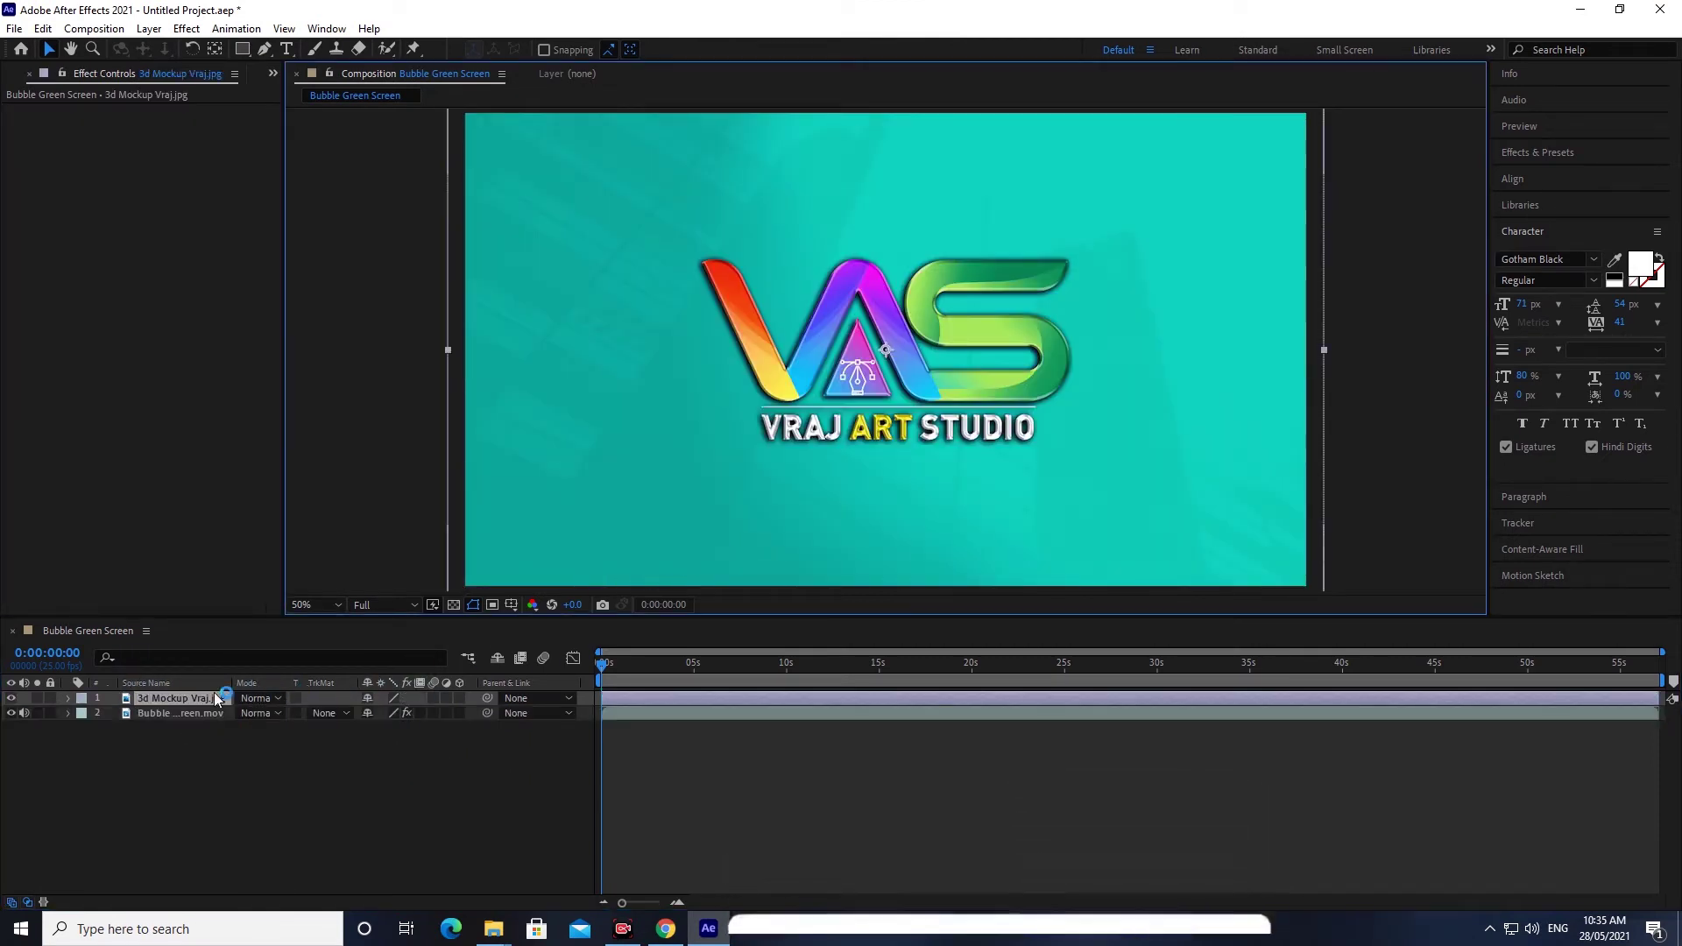
left_click_drag(190, 703, 195, 799)
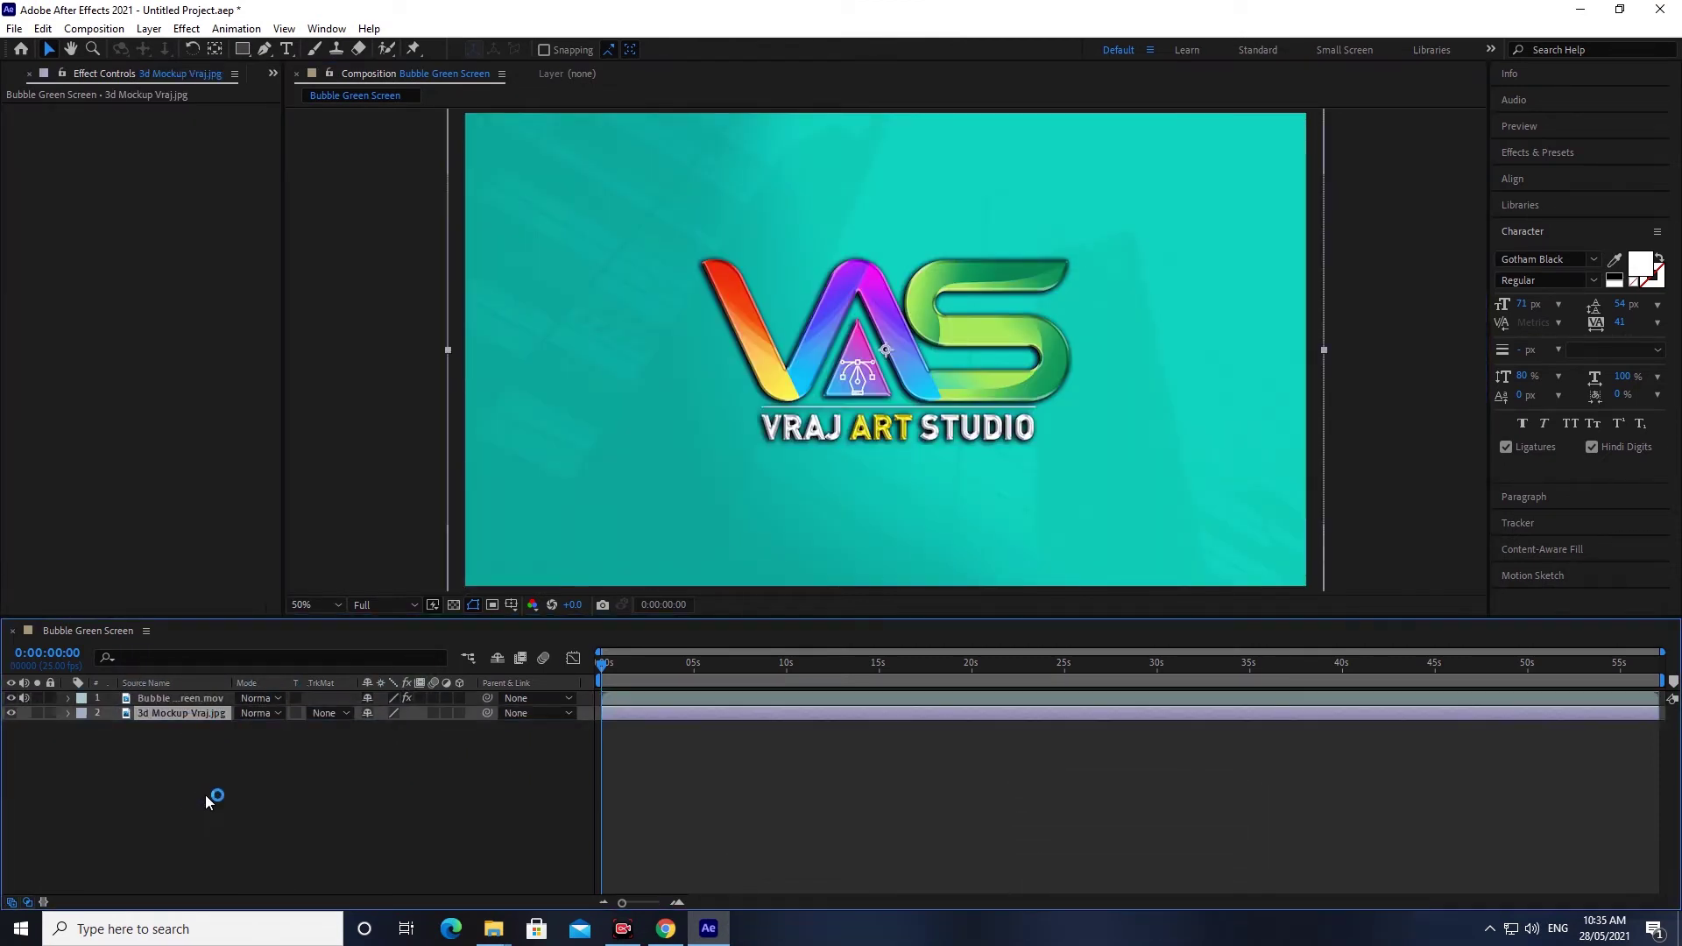
Set the bubble layer's blending mode to Screen and scrub through the composite
left_click(262, 716)
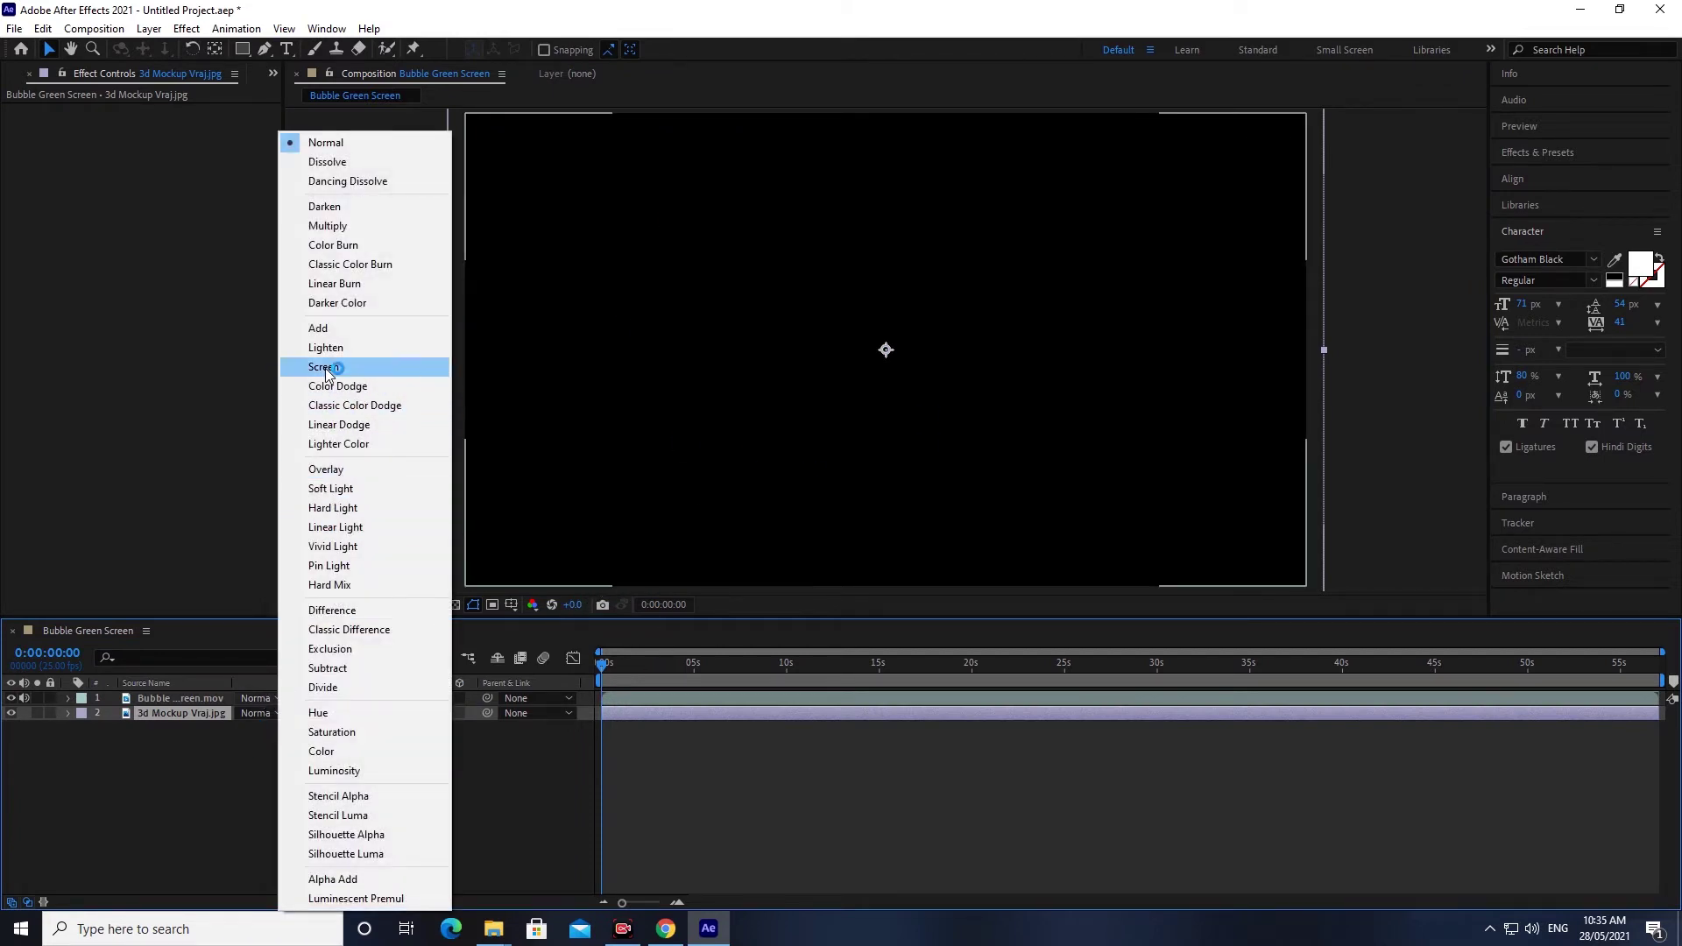
left_click(324, 368)
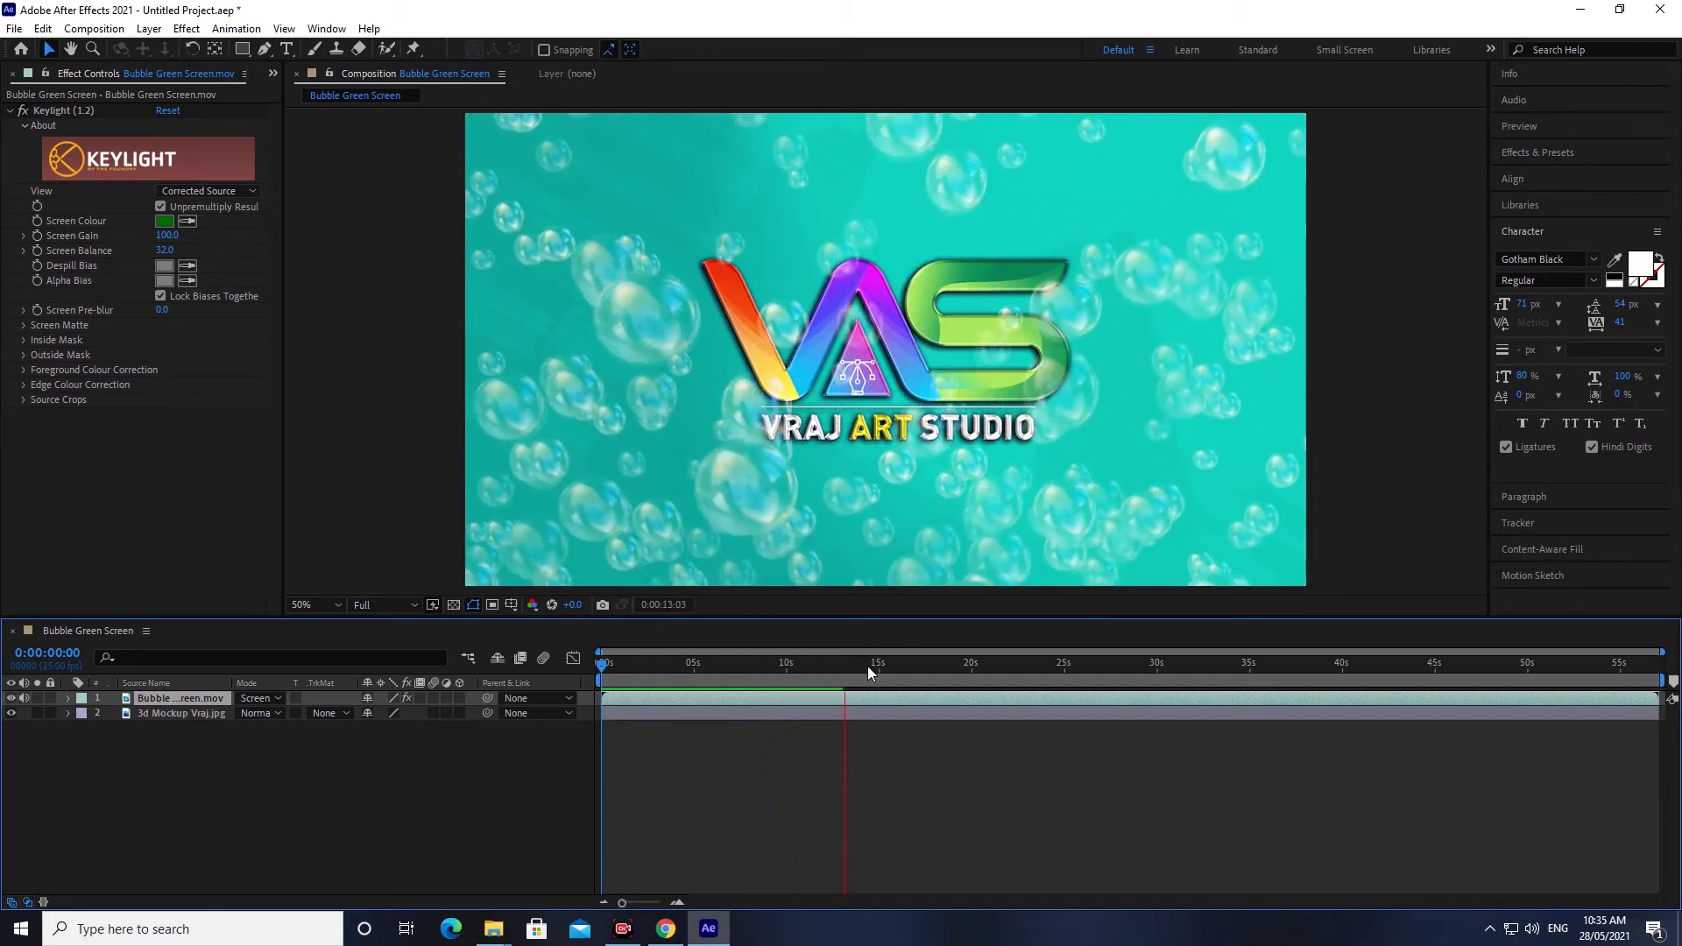
mouse_move(639, 676)
left_mouse_down()
mouse_move(814, 705)
mouse_move(646, 686)
mouse_move(722, 699)
left_mouse_up()
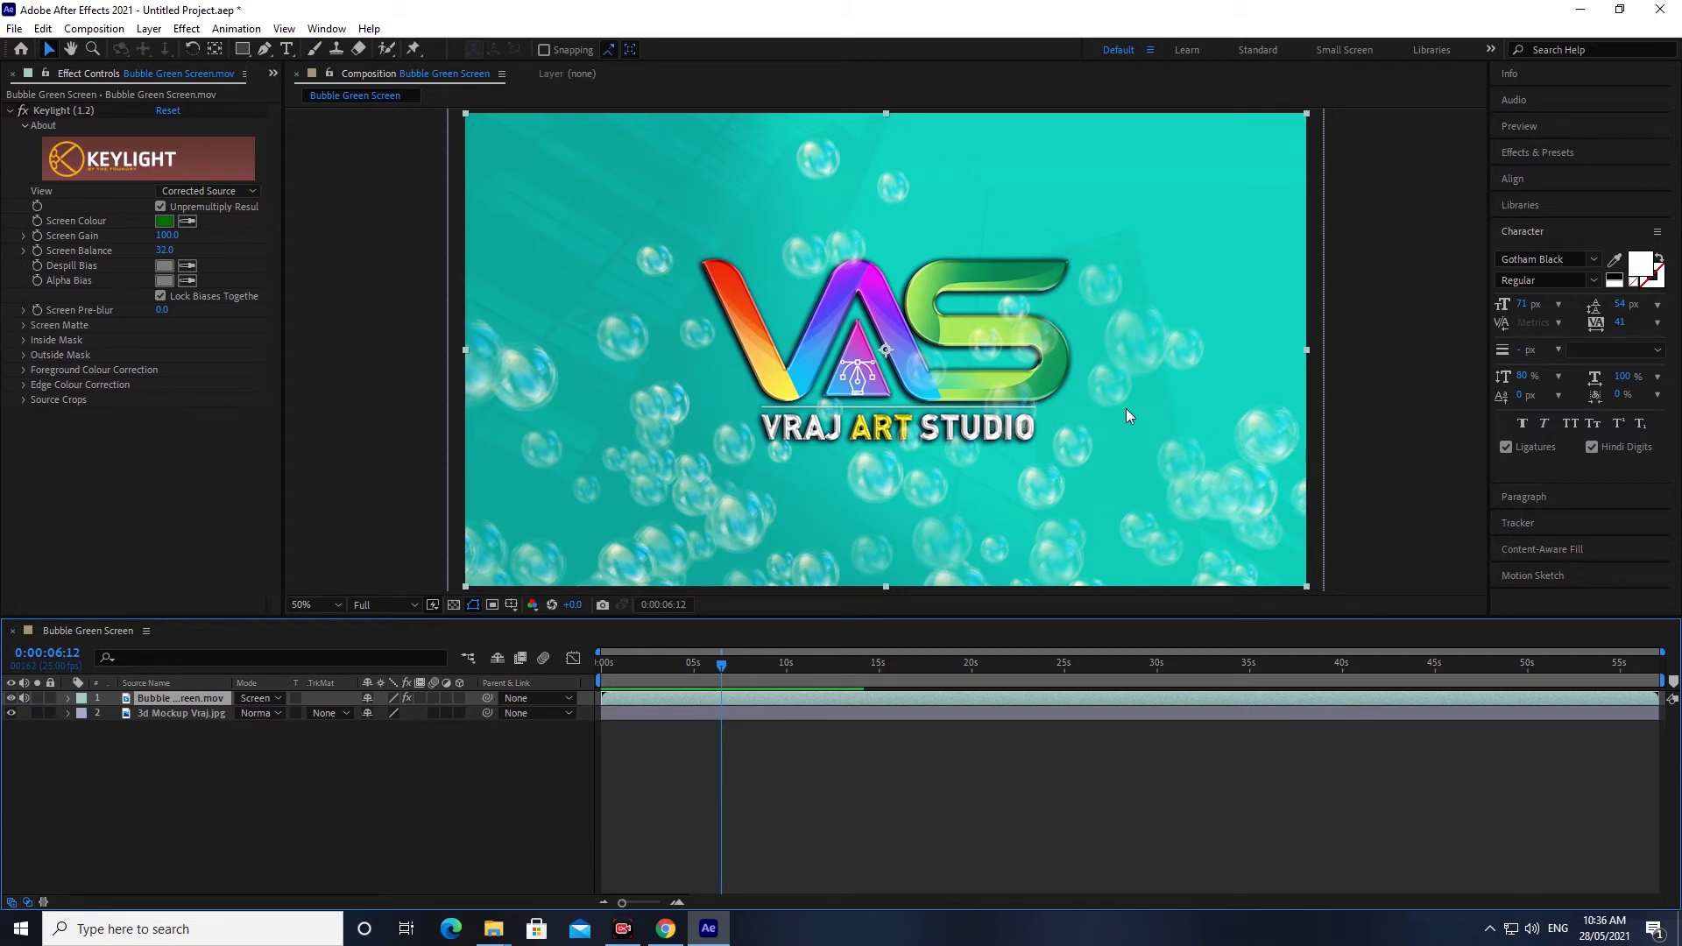
left_click(1537, 152)
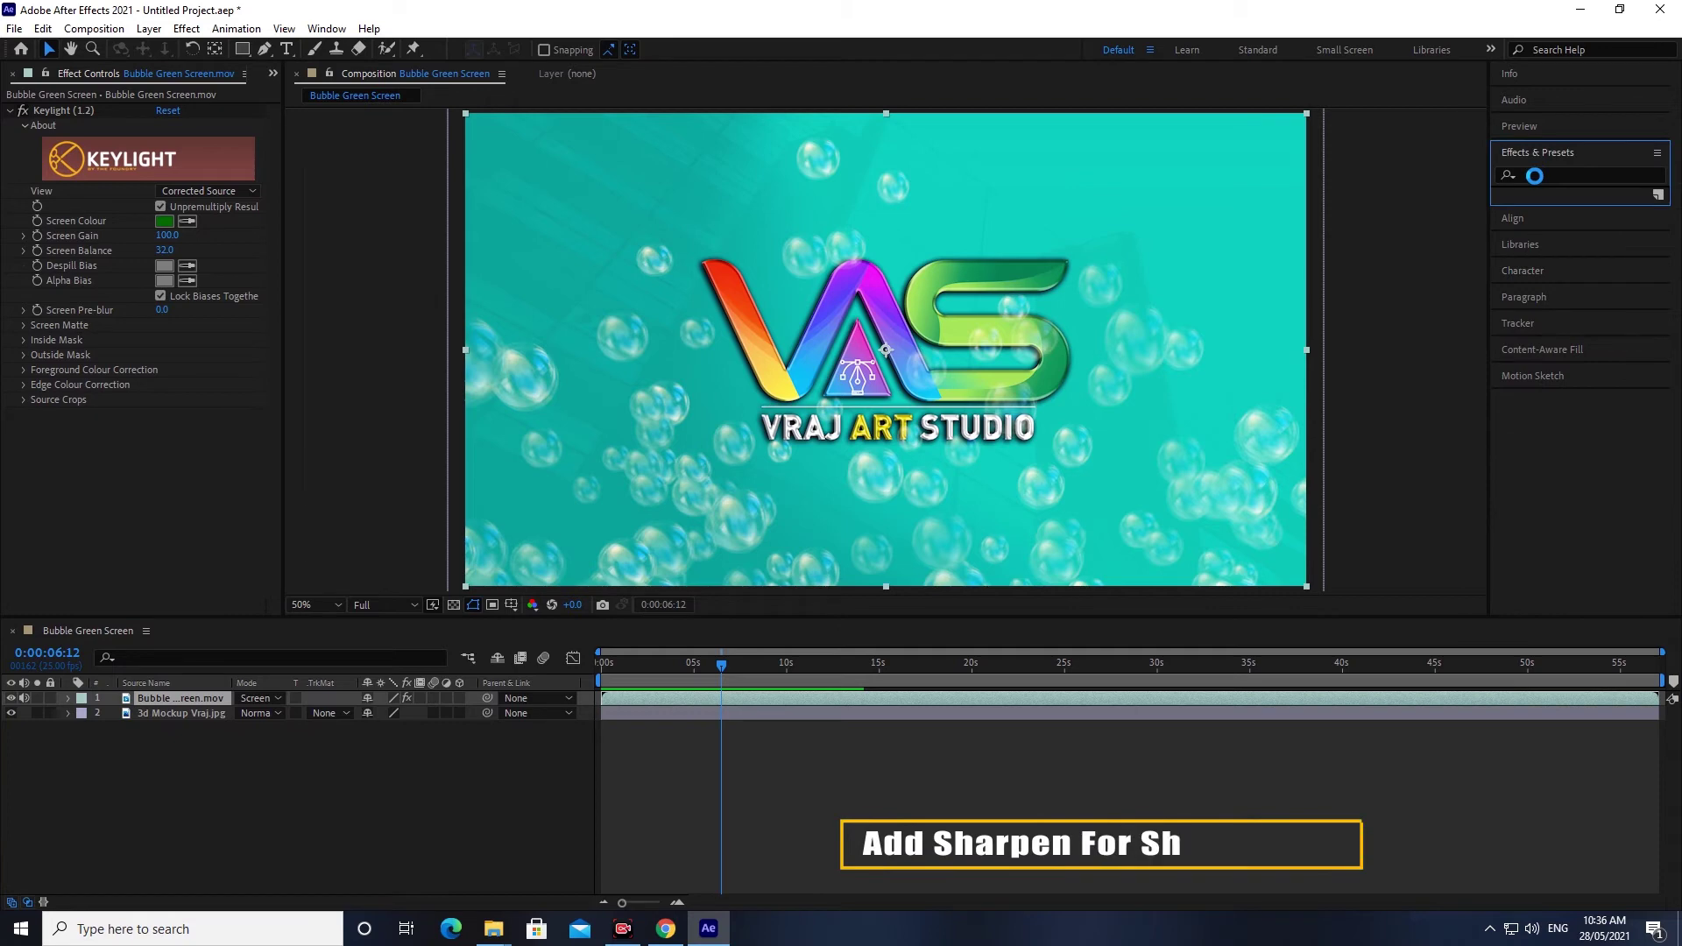
Apply Sharpen to the bubble layer with Sharpen Amount 68, then rewind to the start
left_click(1537, 177)
type("s")
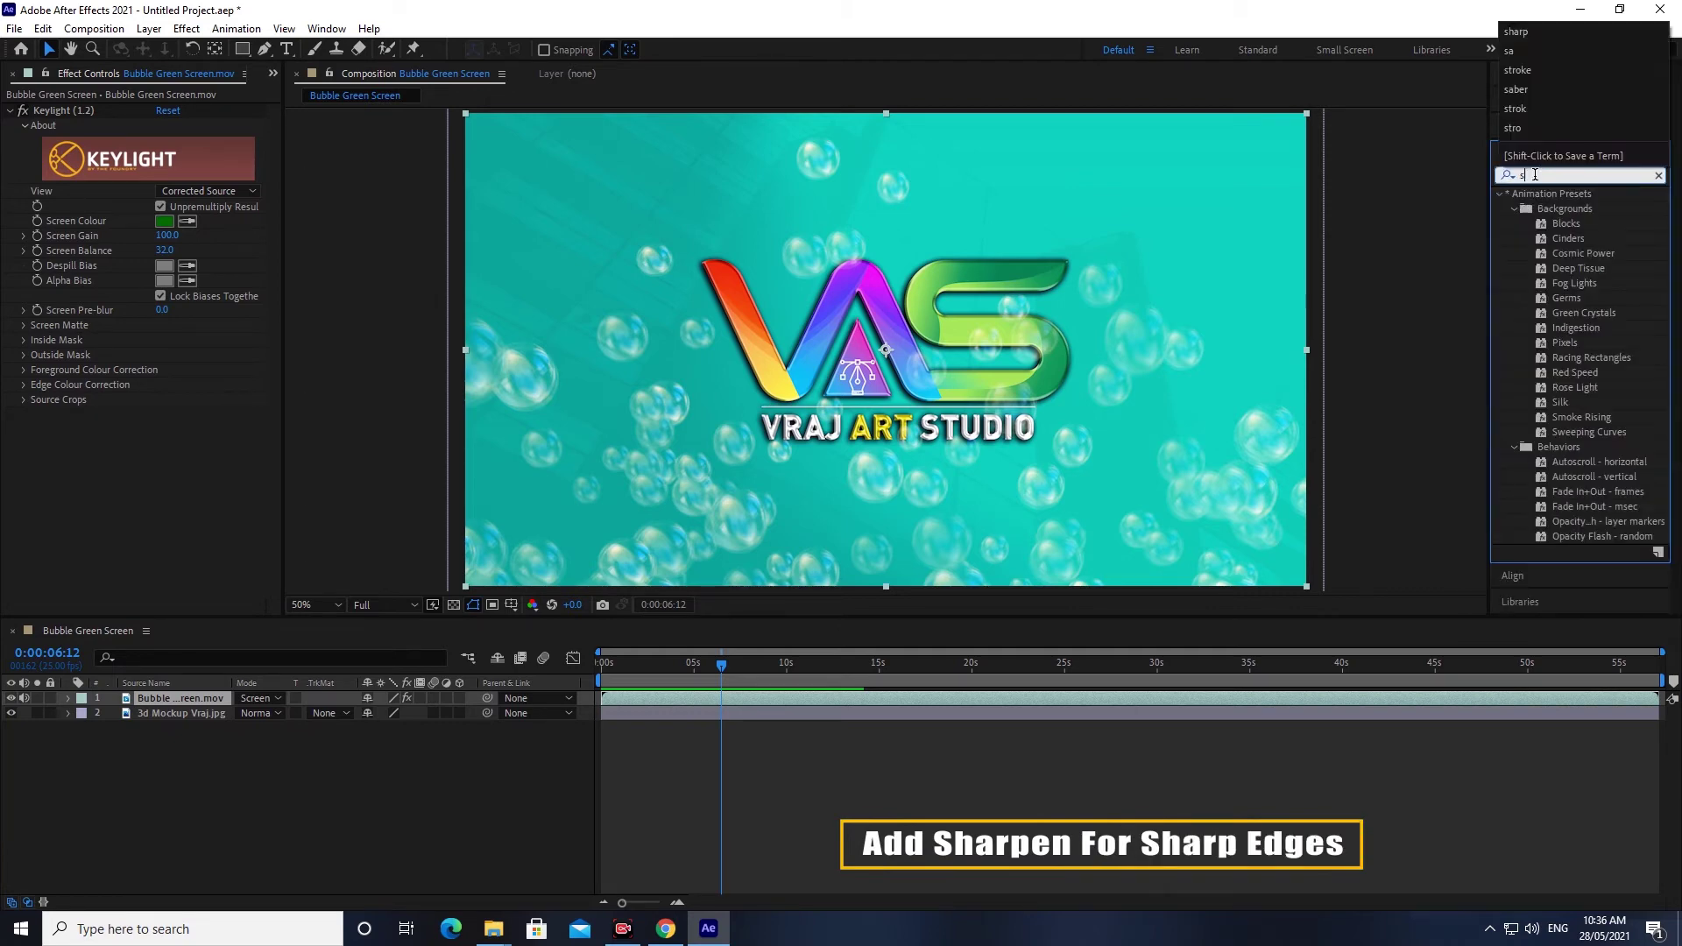
type("harp")
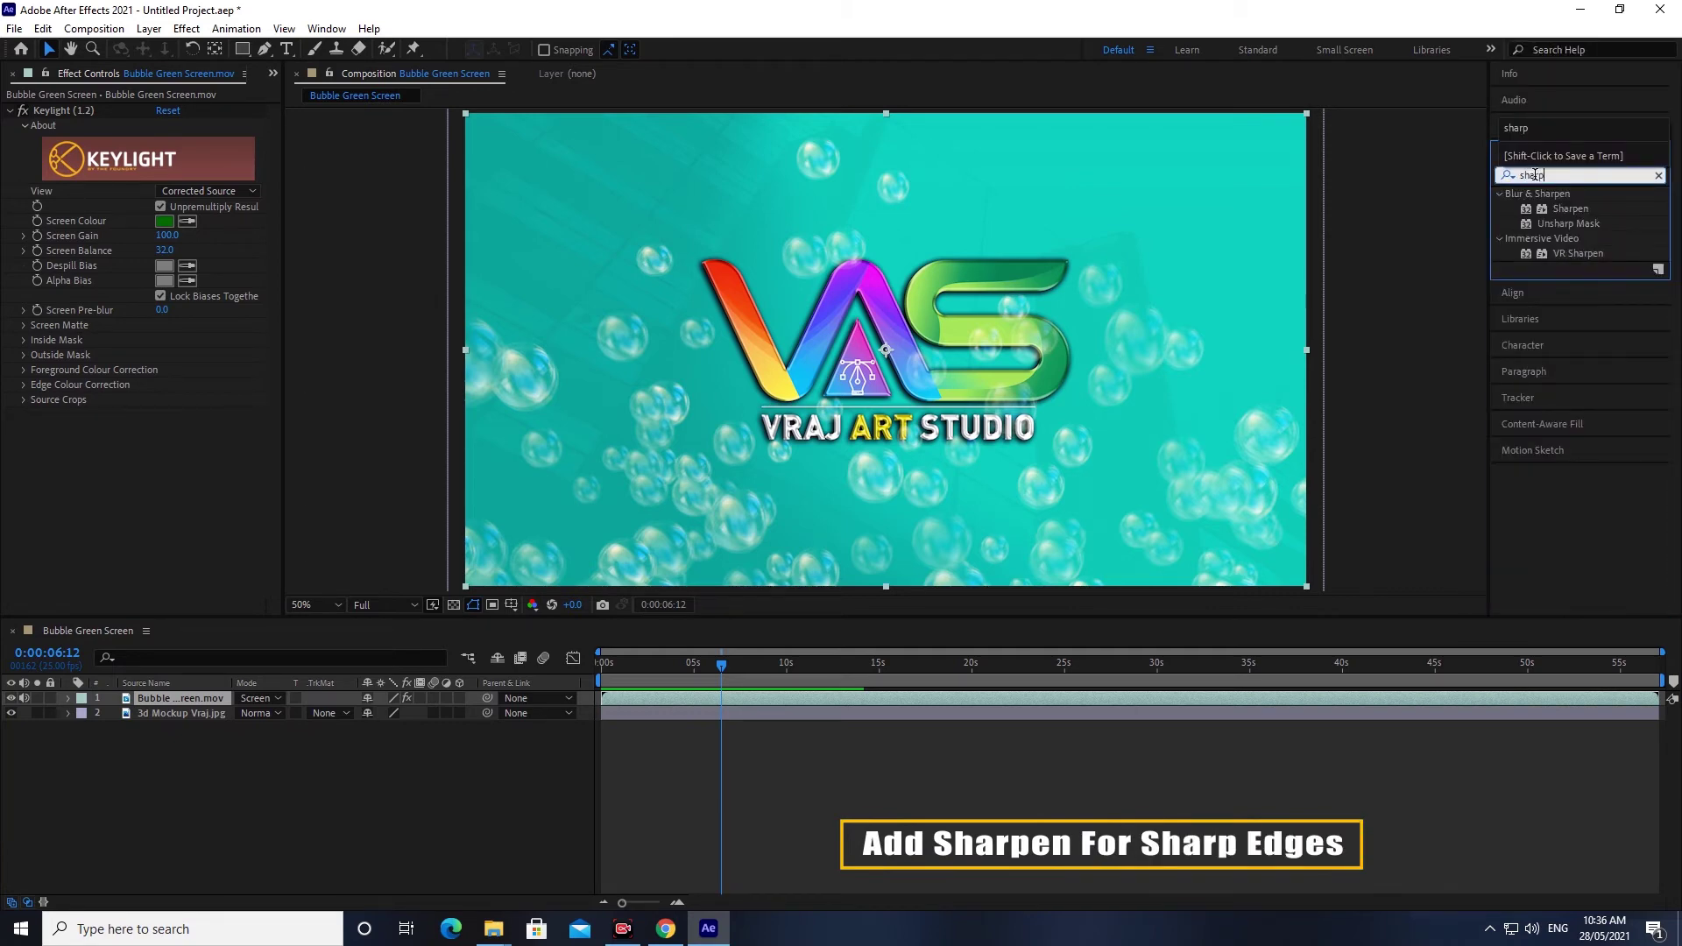
left_click_drag(1585, 219, 171, 697)
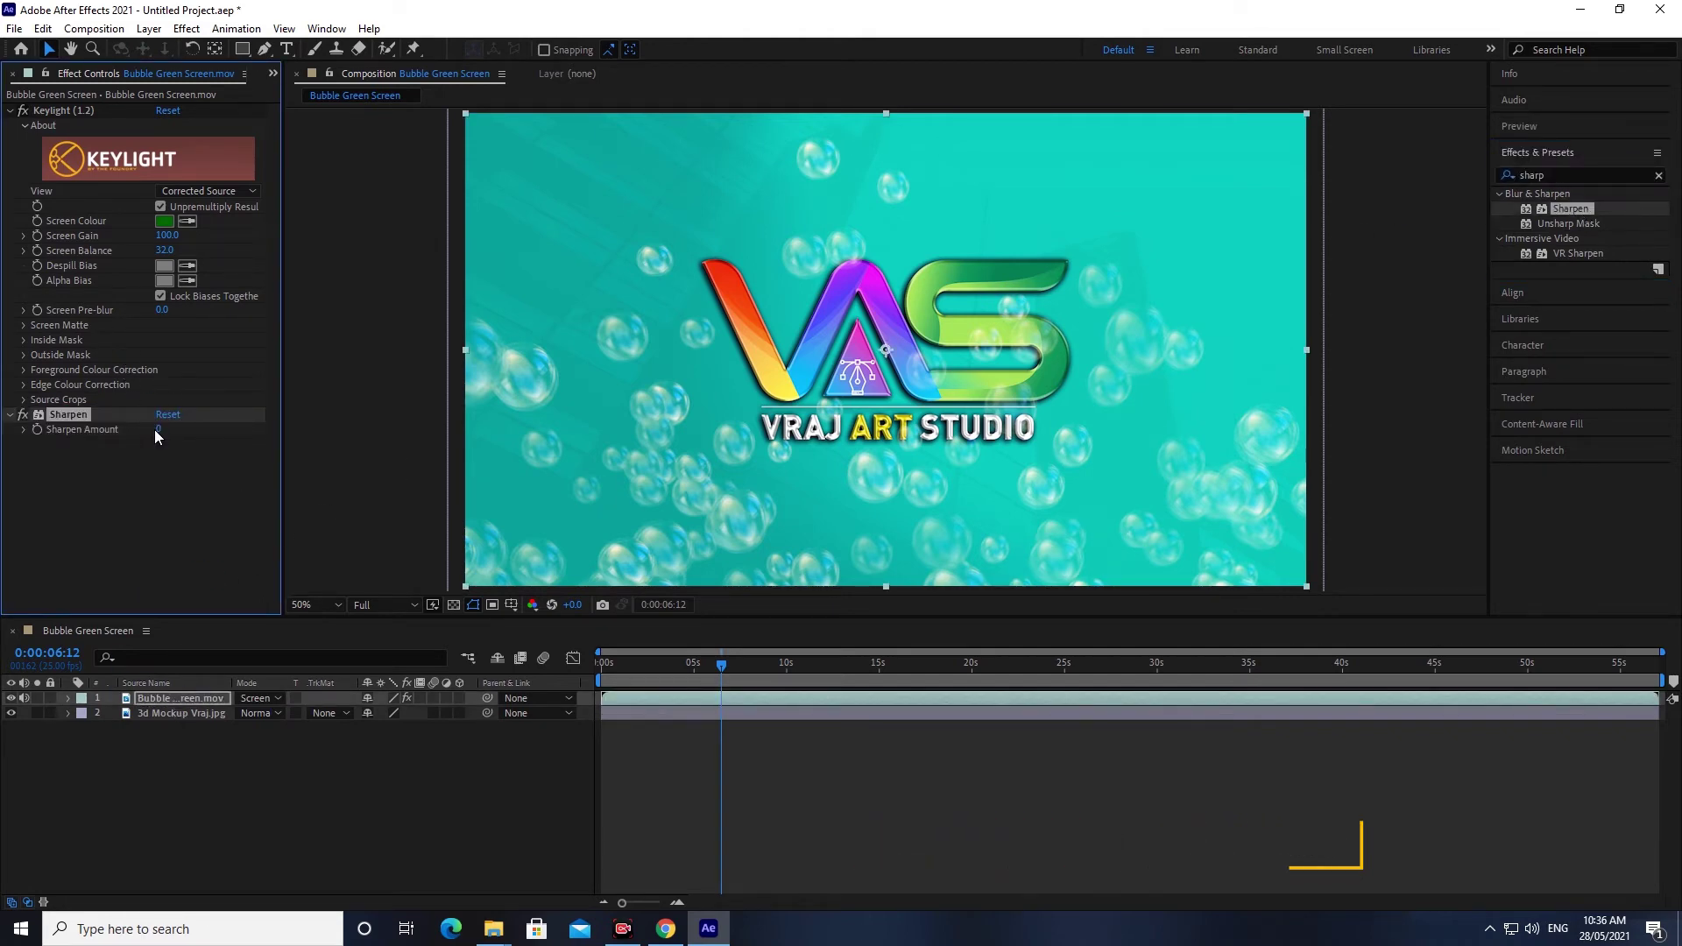
left_click_drag(160, 429, 186, 436)
left_click_drag(216, 438, 229, 439)
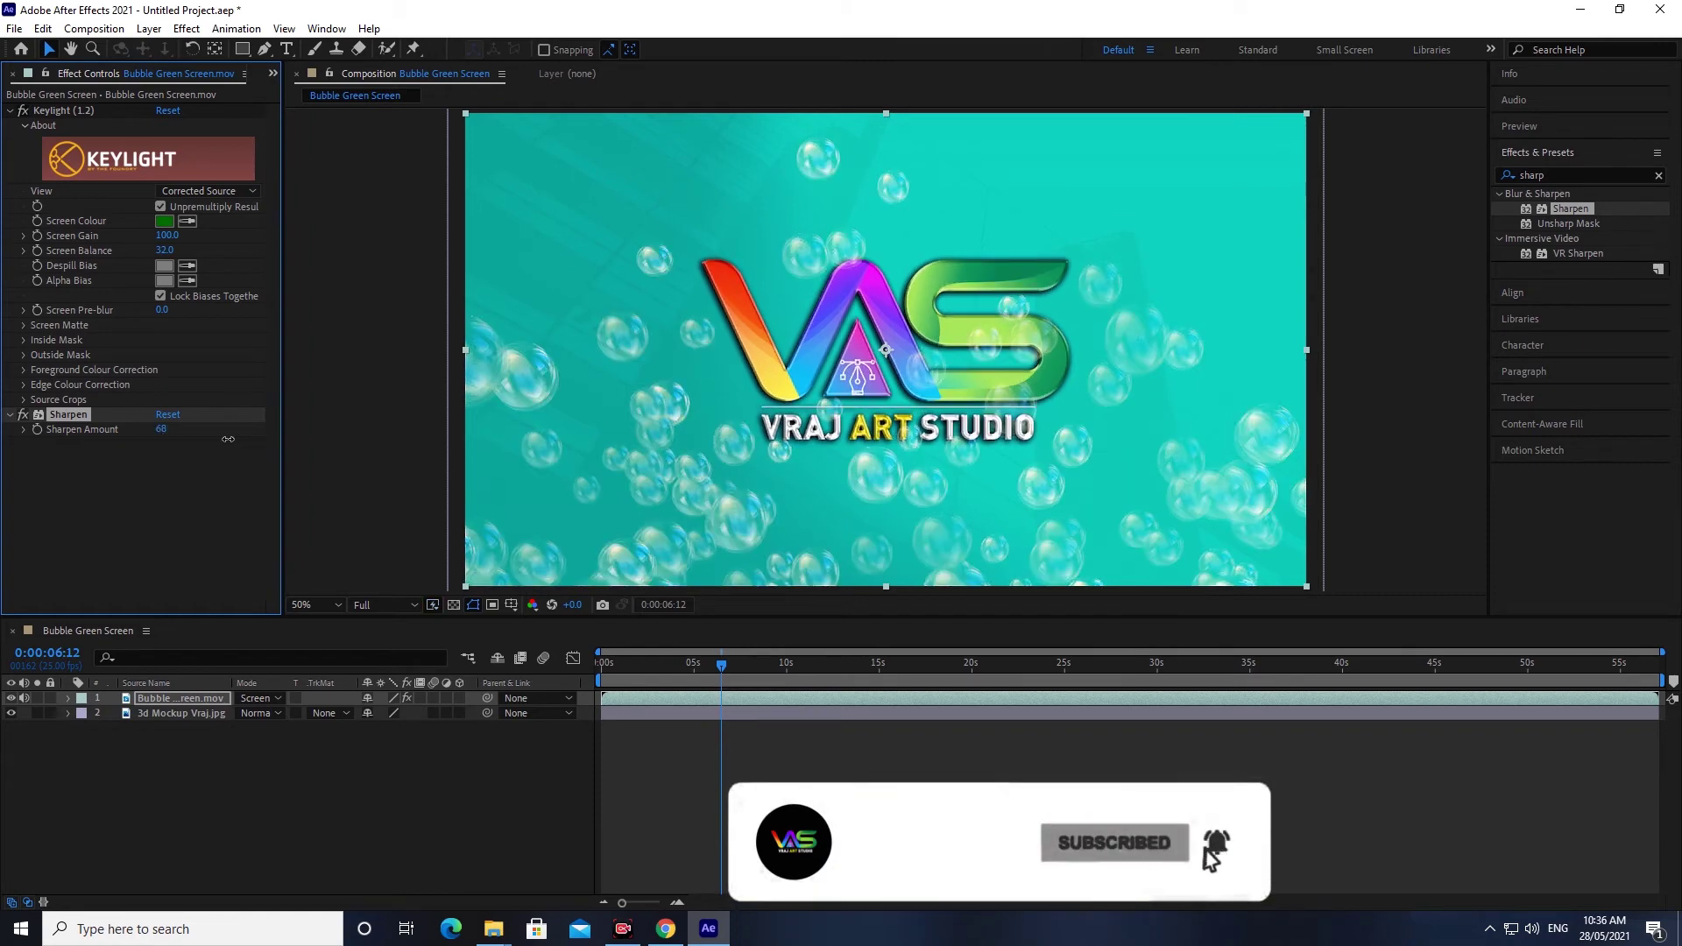
left_click_drag(665, 661, 385, 649)
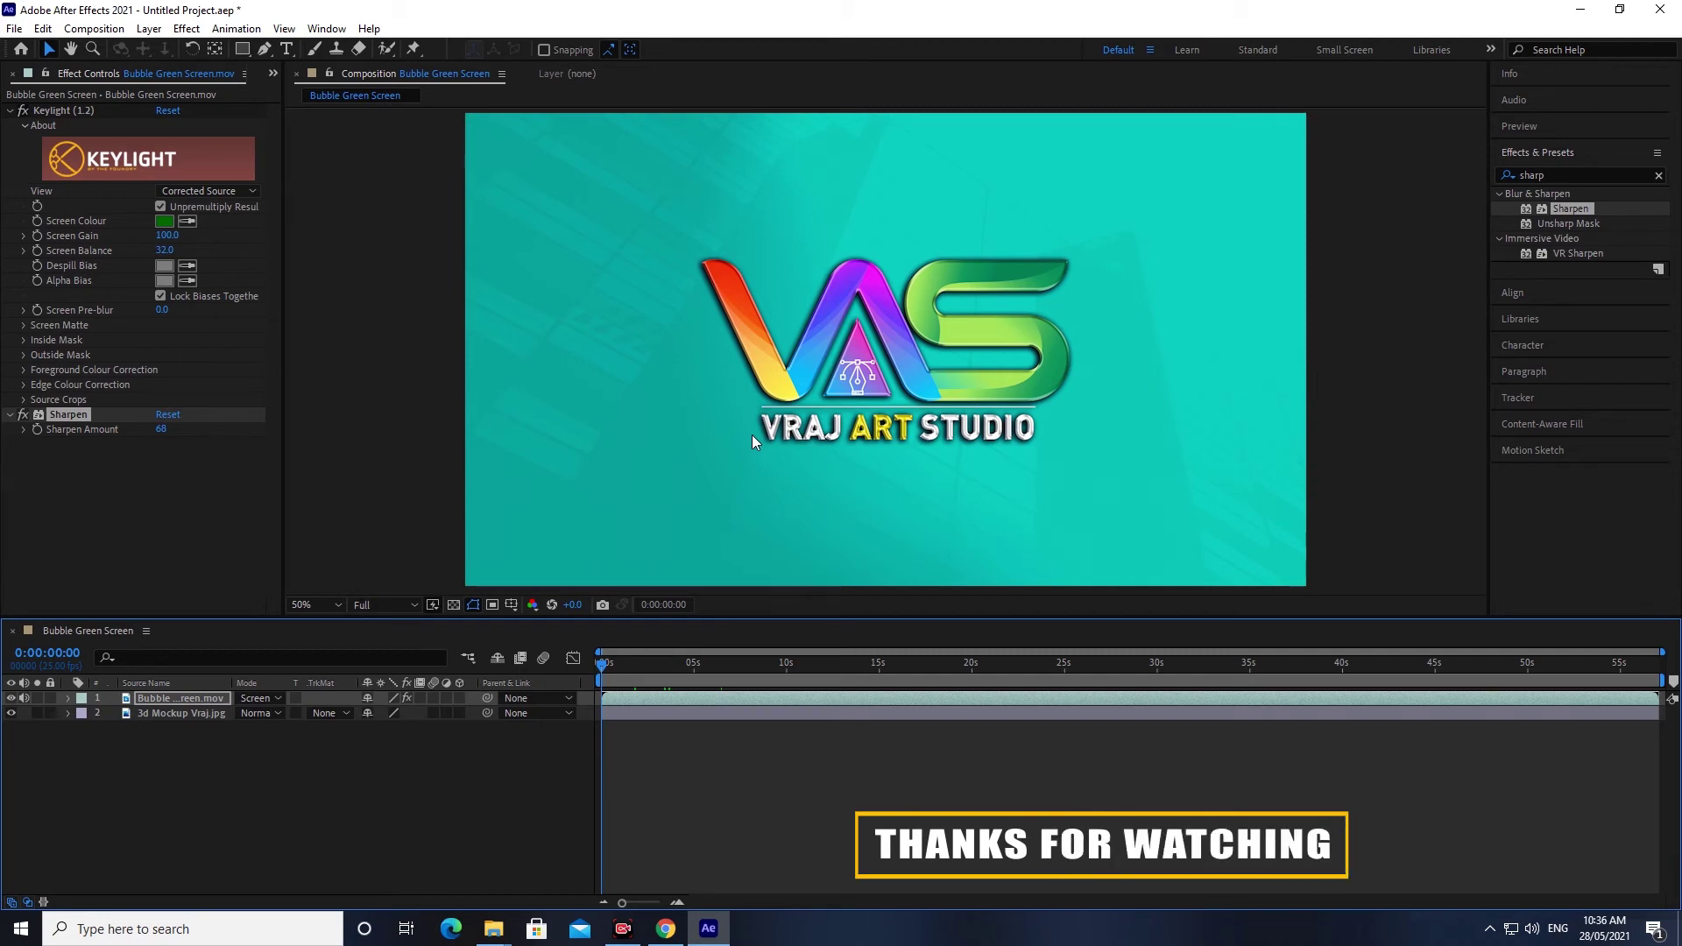
Play back the sharpened bubbles rising over the teal logo background
key("space")
key("space")
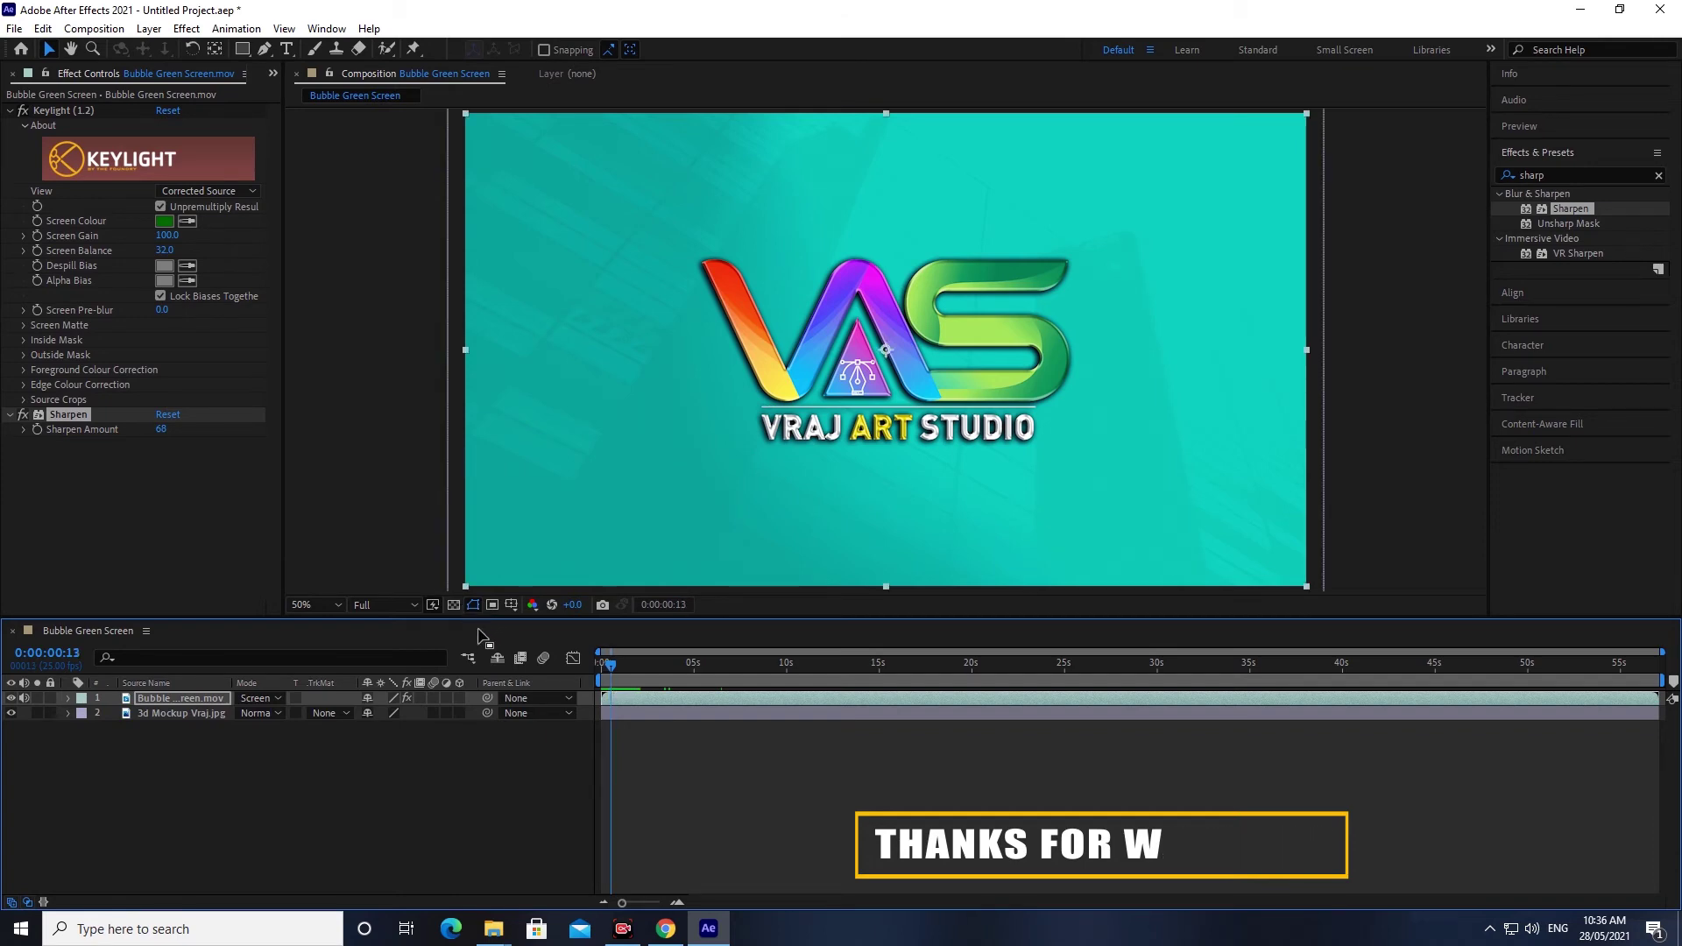
key("space")
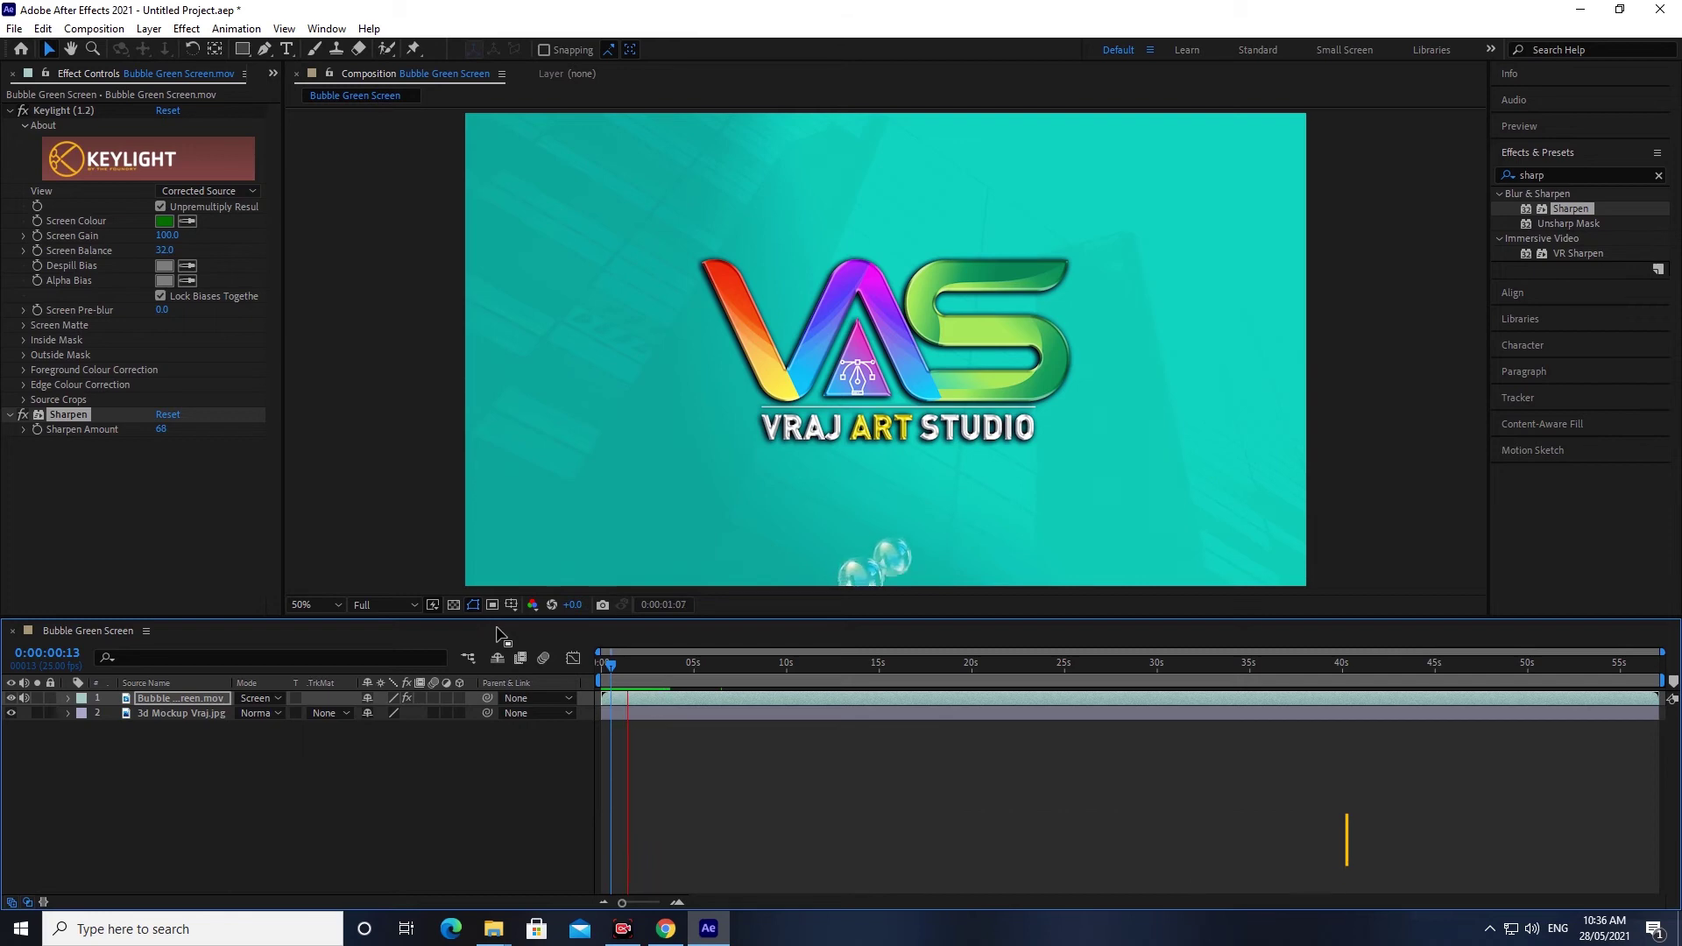